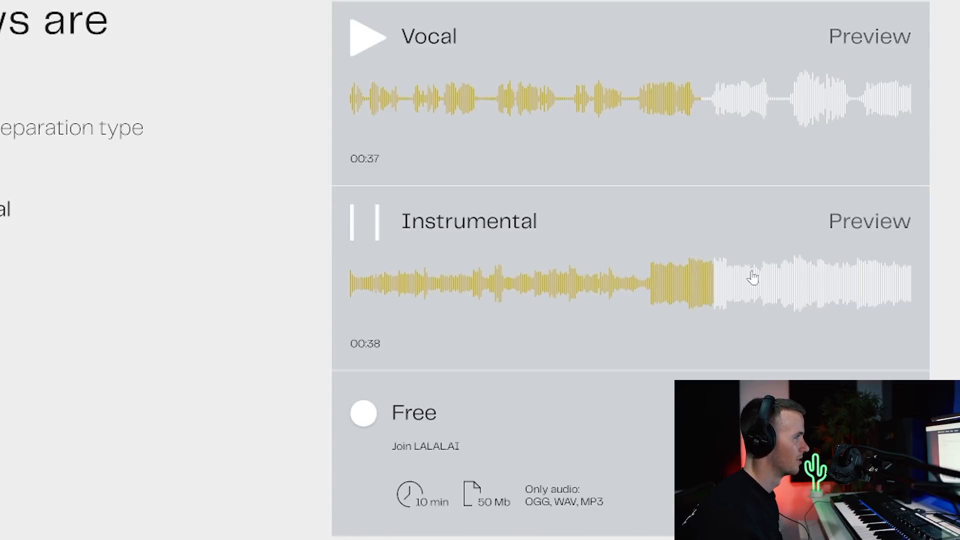
Step: Stop the preview of the separated instrumental stem
click(370, 230)
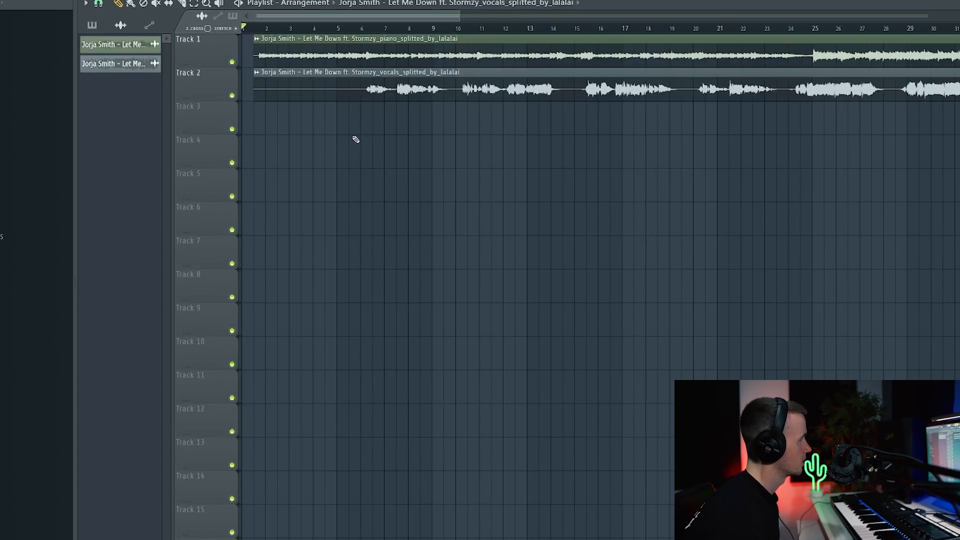
Step: Move both the piano and vocal stem clips so they start at bar 1 of the playlist
drag(317, 33, 349, 133)
drag(366, 46, 356, 46)
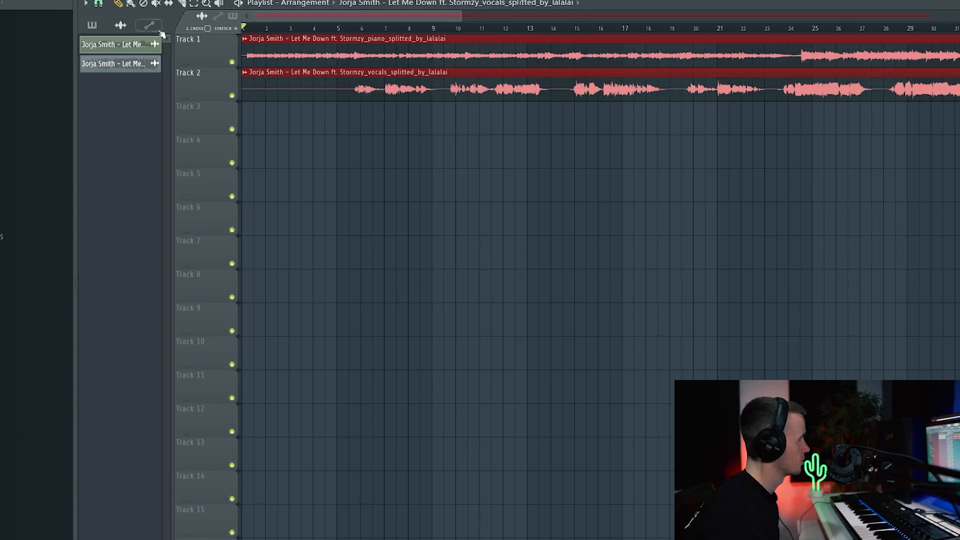
scroll(364, 103, down, 6)
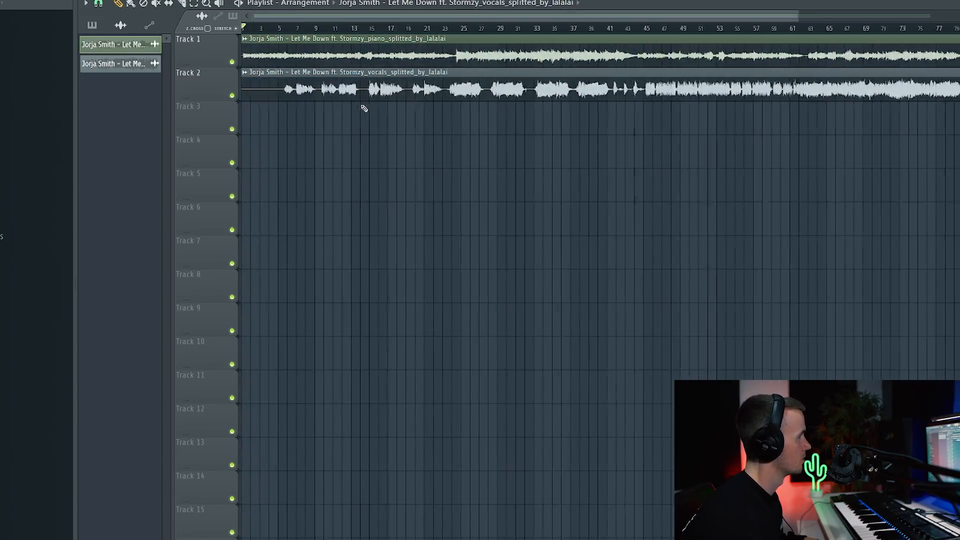
scroll(347, 115, down, 2)
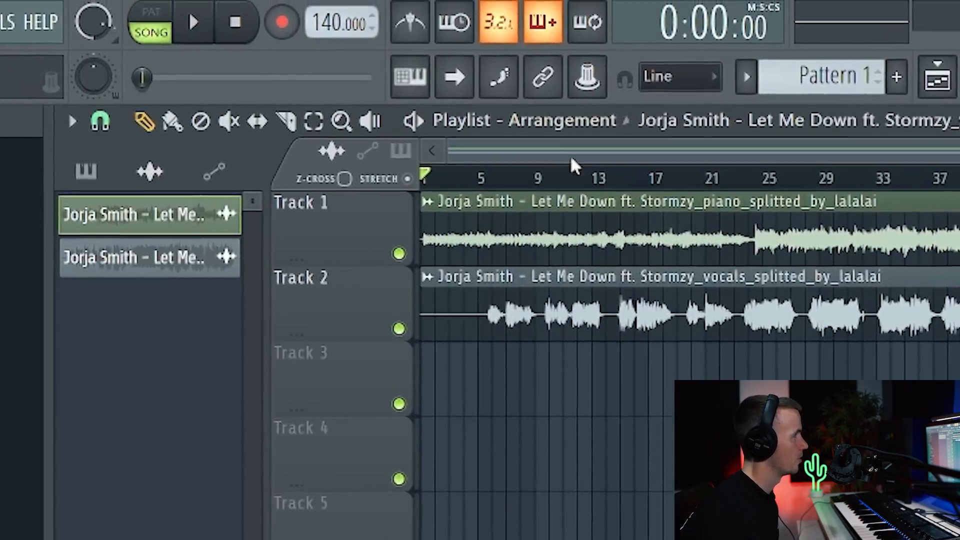
scroll(466, 103, up, 5)
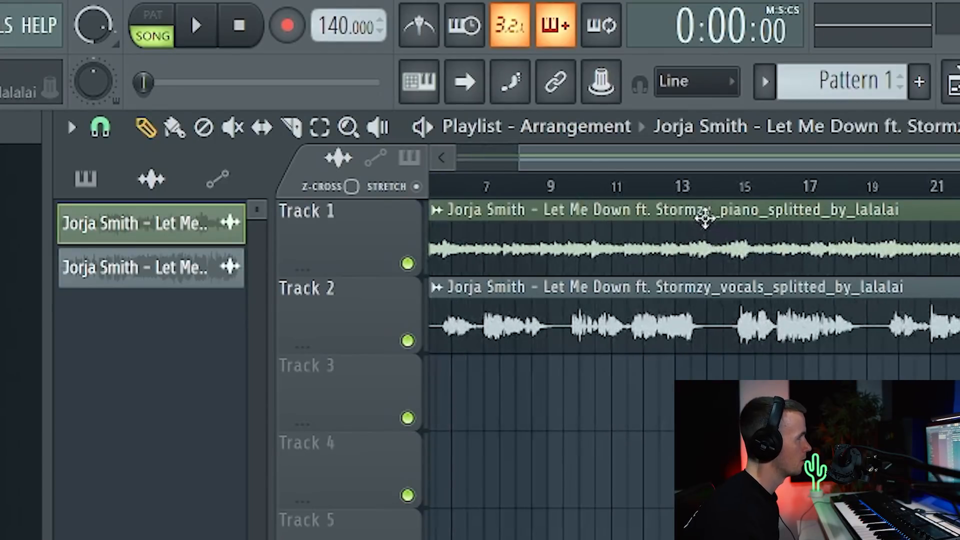
drag(857, 159, 341, 151)
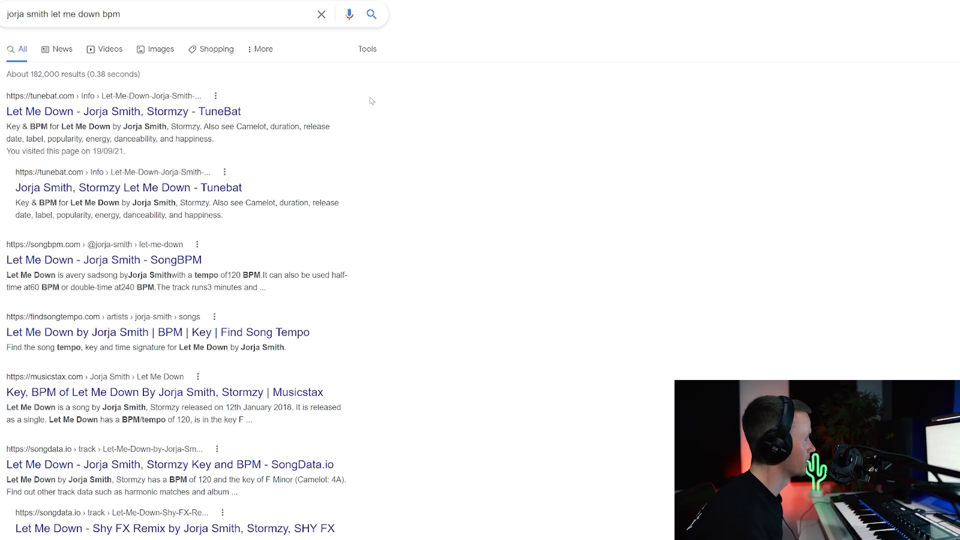
Step: Look up the tempo of Let Me Down on TuneBat, and fit the piano stem to the project tempo in FL Studio as 120 BPM
click(149, 115)
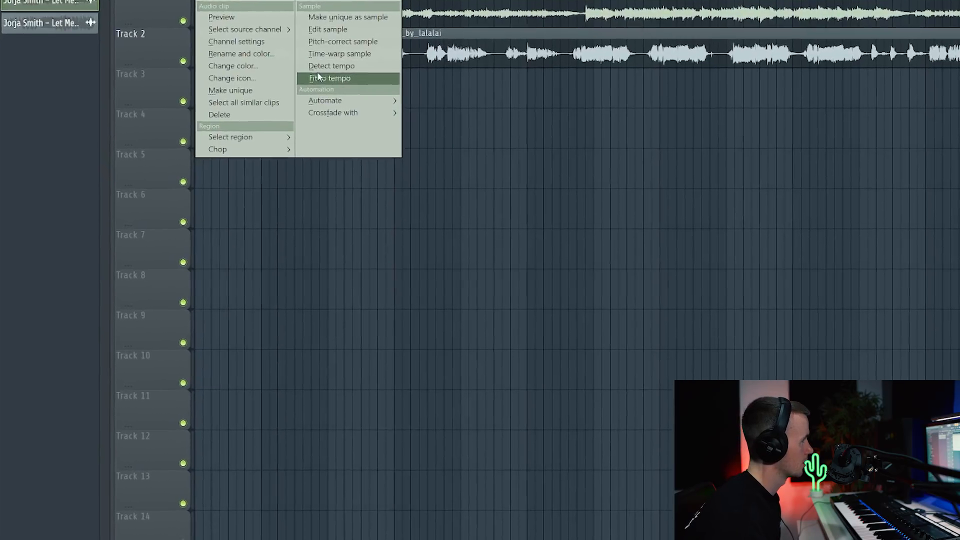
click(345, 79)
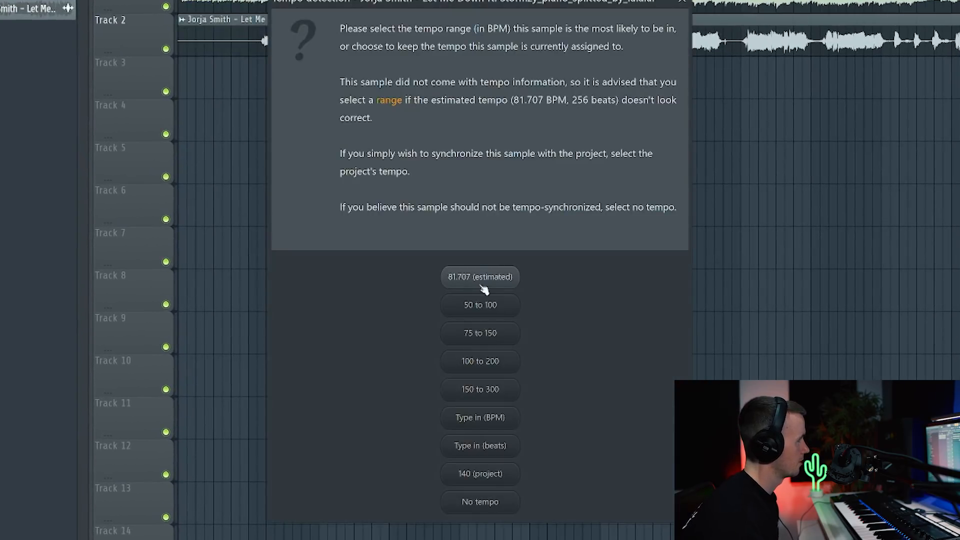
click(487, 421)
text(120)
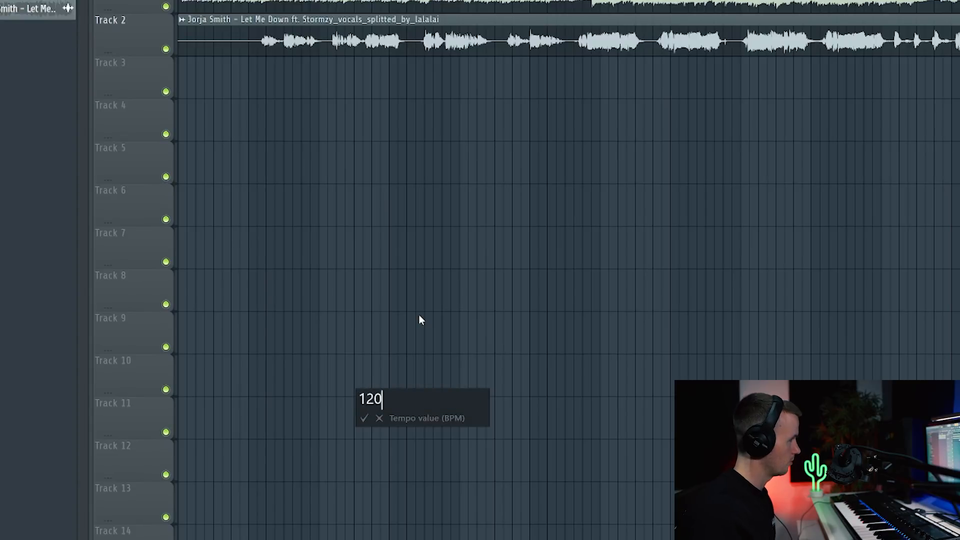
key(Return)
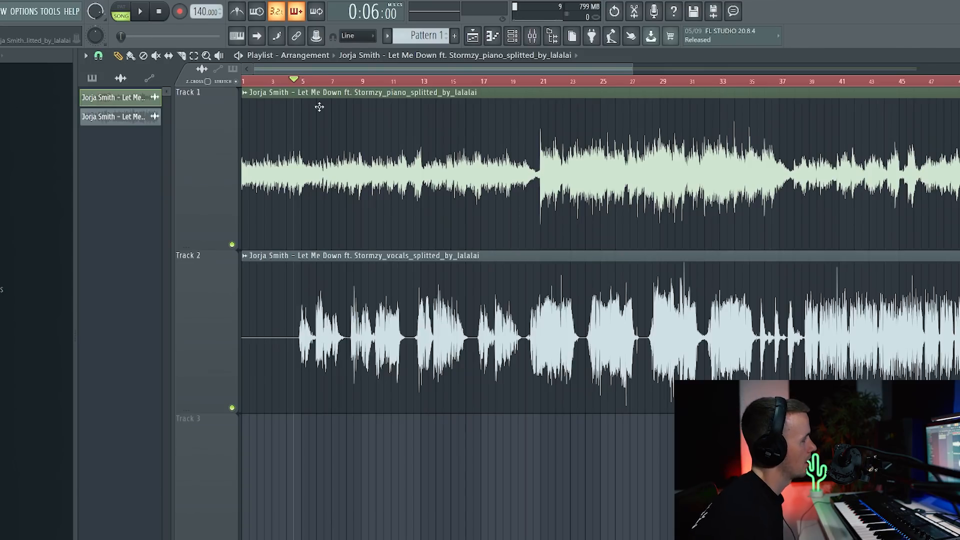
Step: Play back the piano and vocal stems from just before bar 5 to check their timing
scroll(307, 215, up, 5)
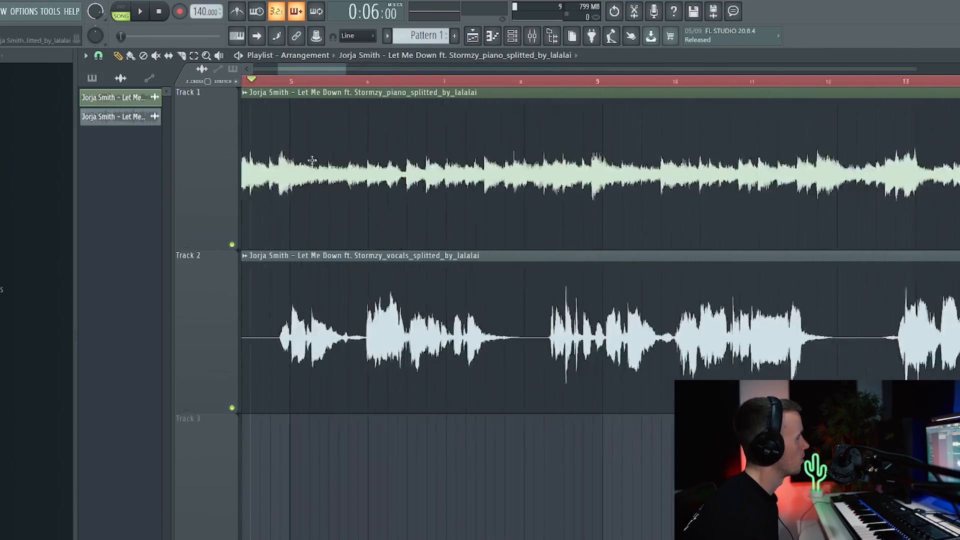
key(space)
scroll(591, 290, down, 3)
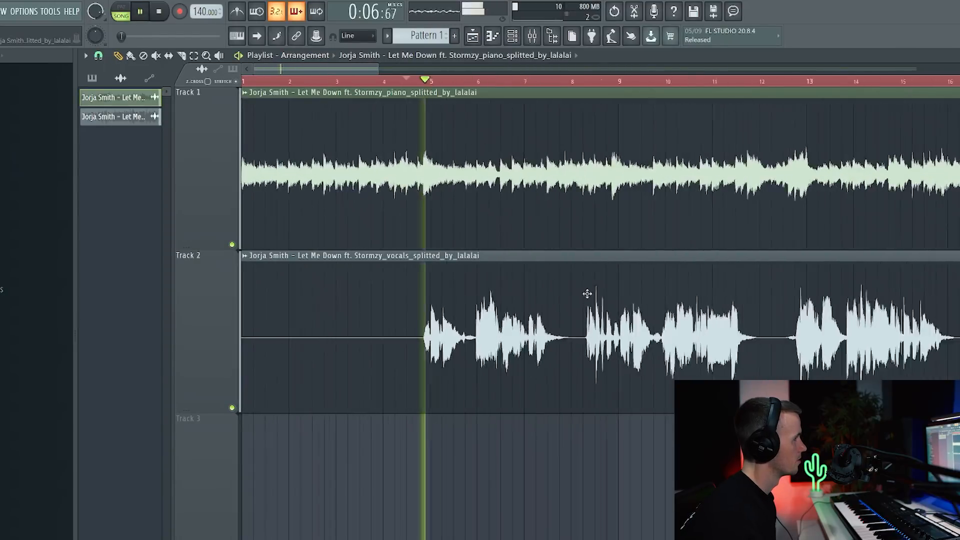
key(space)
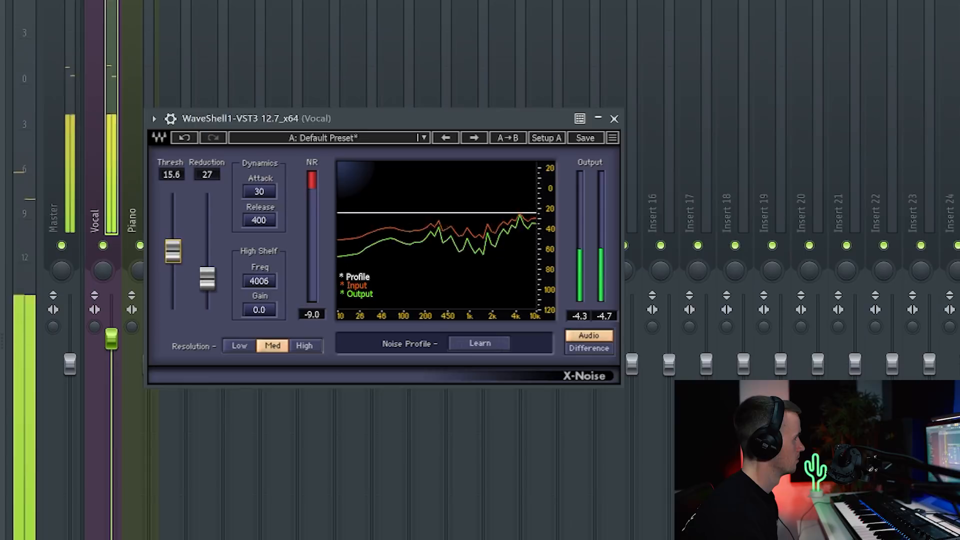
Step: Lower the X-Noise threshold on the Vocal mixer track and close the vocal sample's channel settings
drag(172, 247, 177, 269)
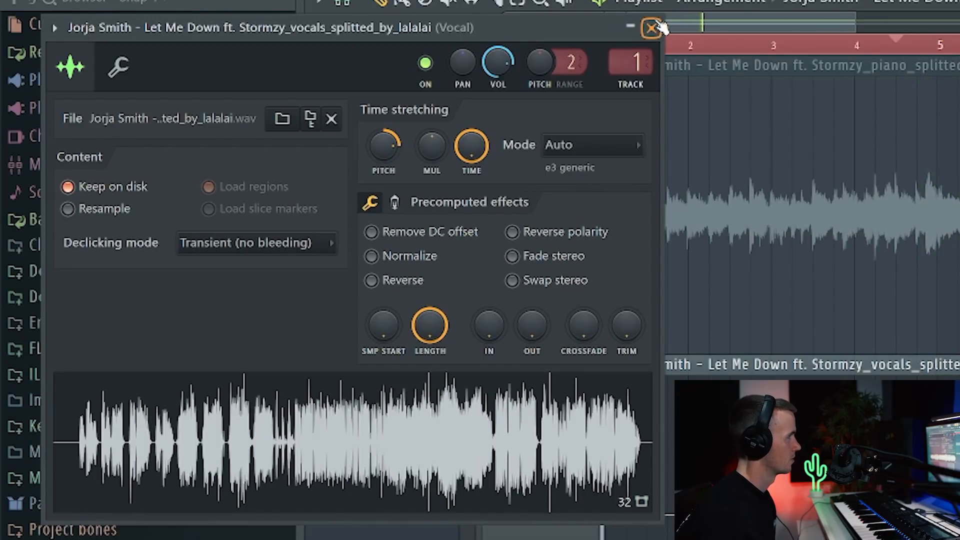
click(652, 28)
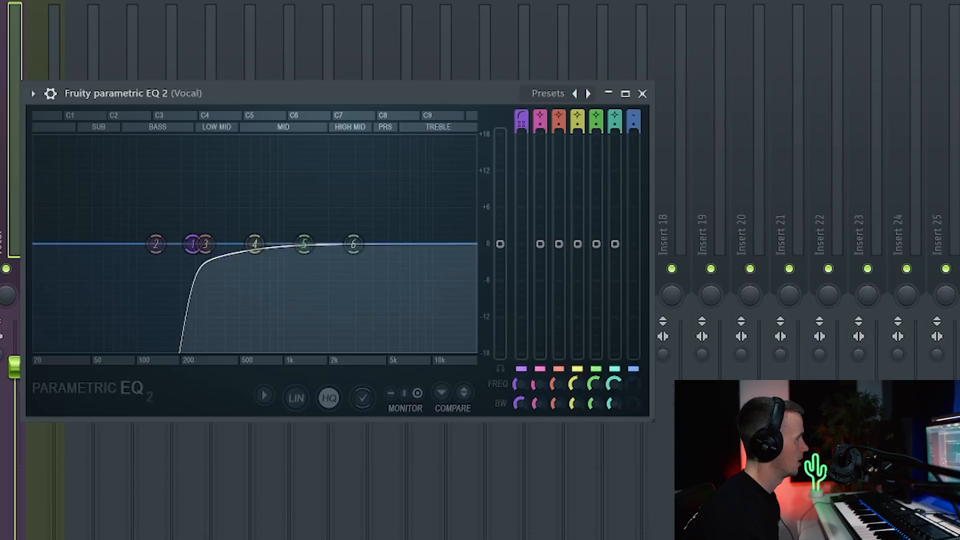
Step: Band-limit the vocal in Parametric EQ 2 with a low-pass at about 2.4 kHz and the high-pass raised to about 300 Hz
drag(635, 125, 636, 128)
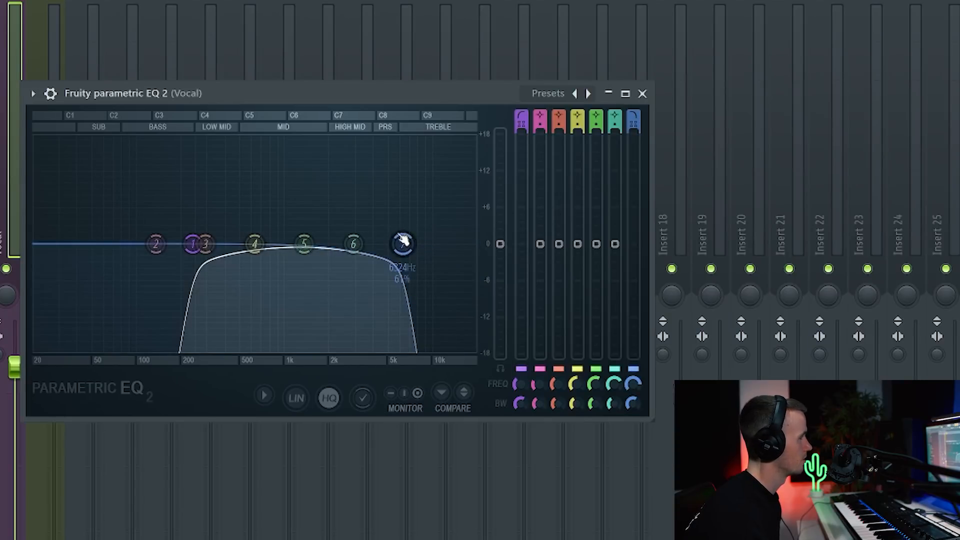
drag(397, 244, 342, 244)
drag(192, 244, 217, 244)
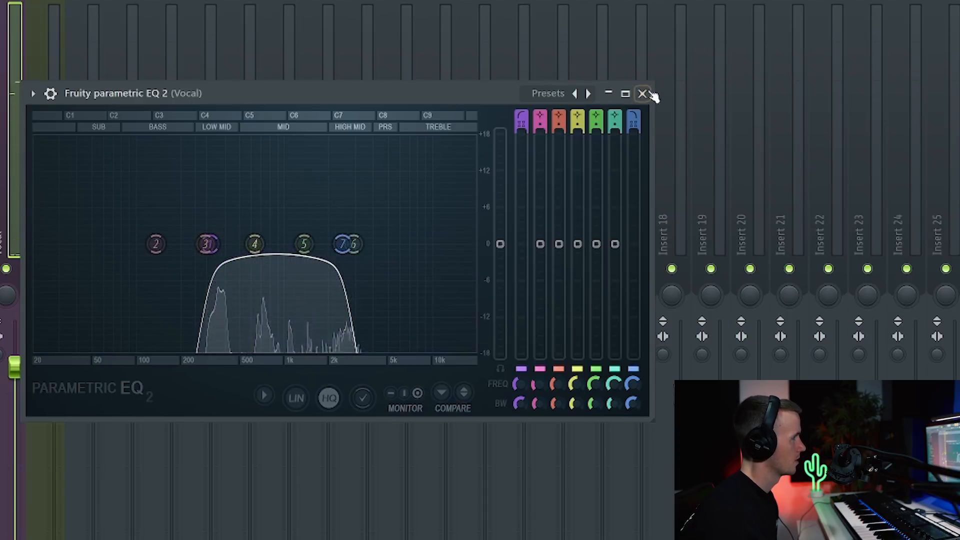
click(642, 94)
key(space)
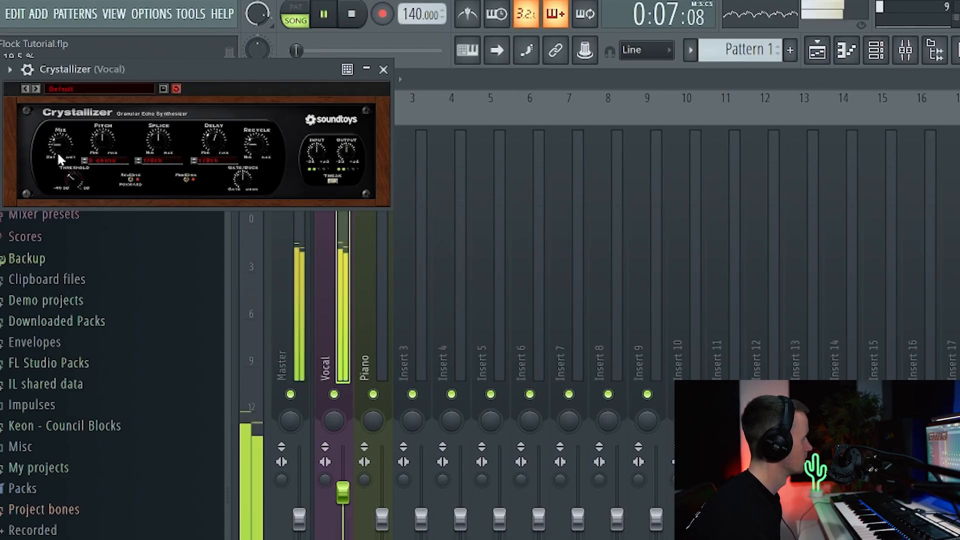
Step: Set Crystallizer's Mix on the Vocal track to about 13% during playback and close the plugin
drag(57, 151, 62, 159)
drag(109, 203, 107, 188)
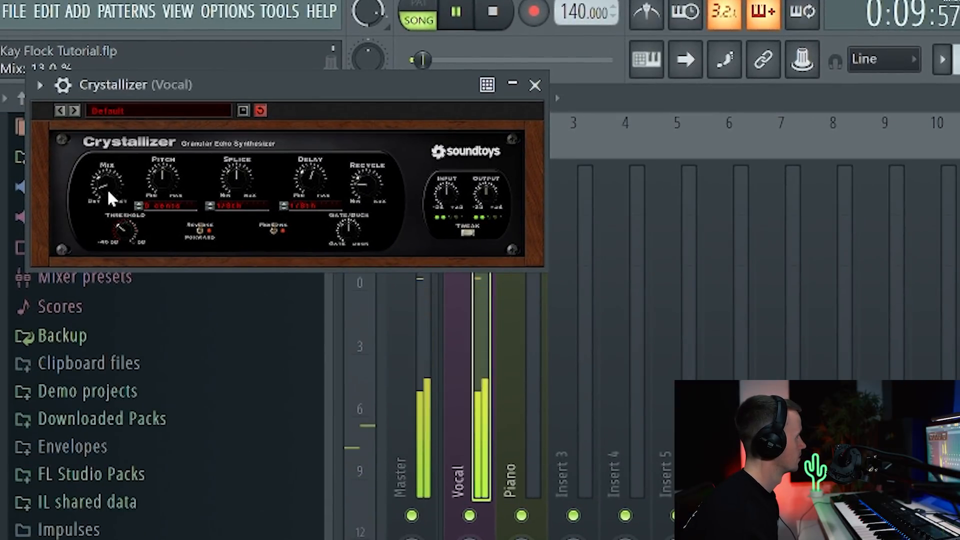
click(535, 85)
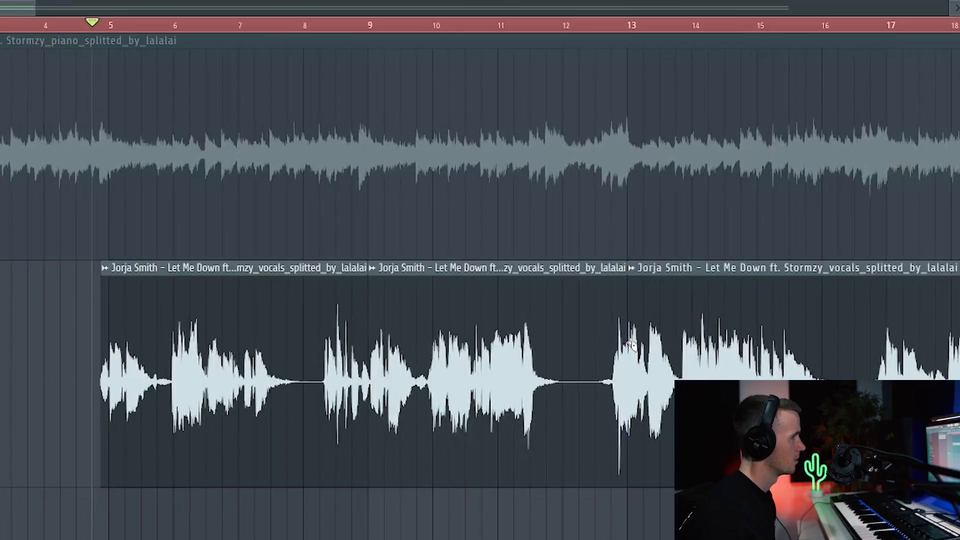
Step: Delete the vocal slice between bars 9 and 13, and place a copy of the short phrase-end slice right after the first phrase
right_click(542, 386)
click(167, 23)
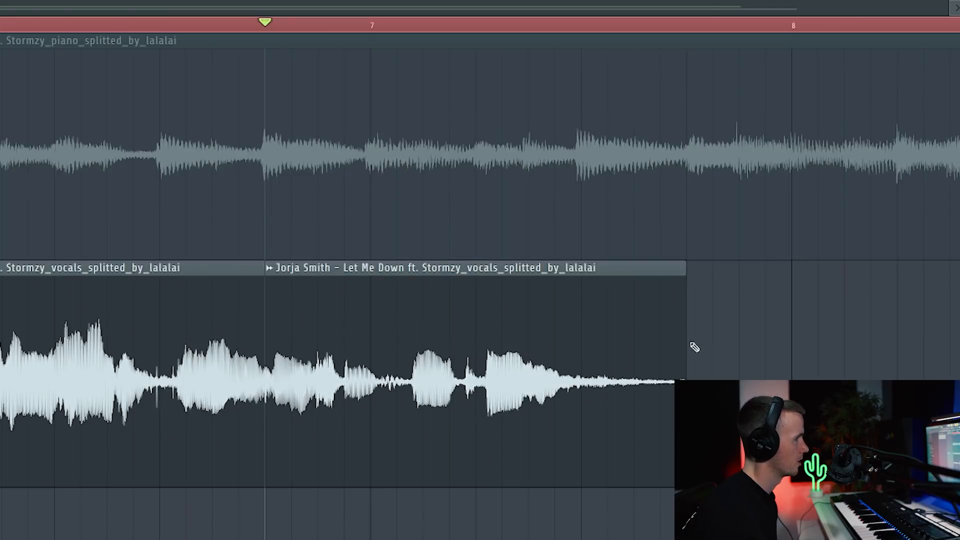
click(692, 345)
key(space)
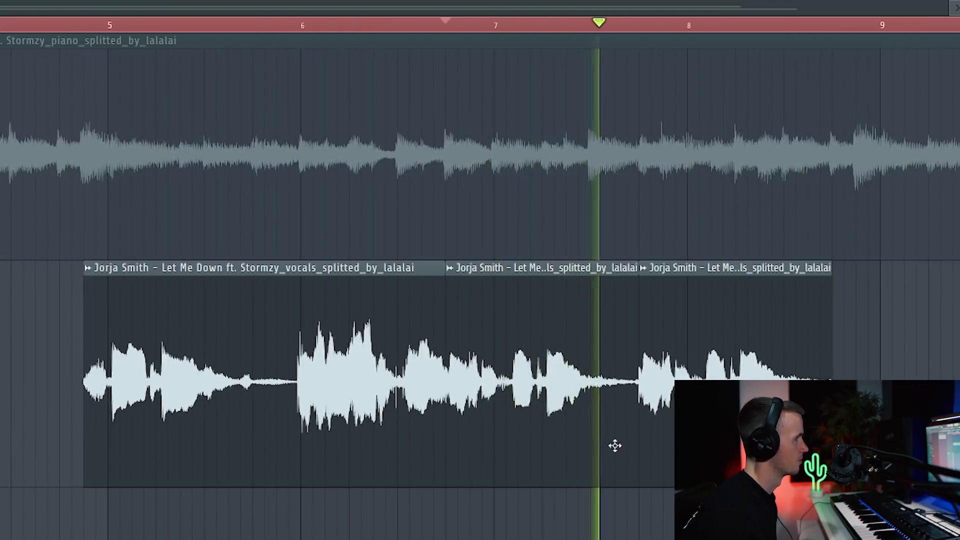
scroll(616, 444, down, 2)
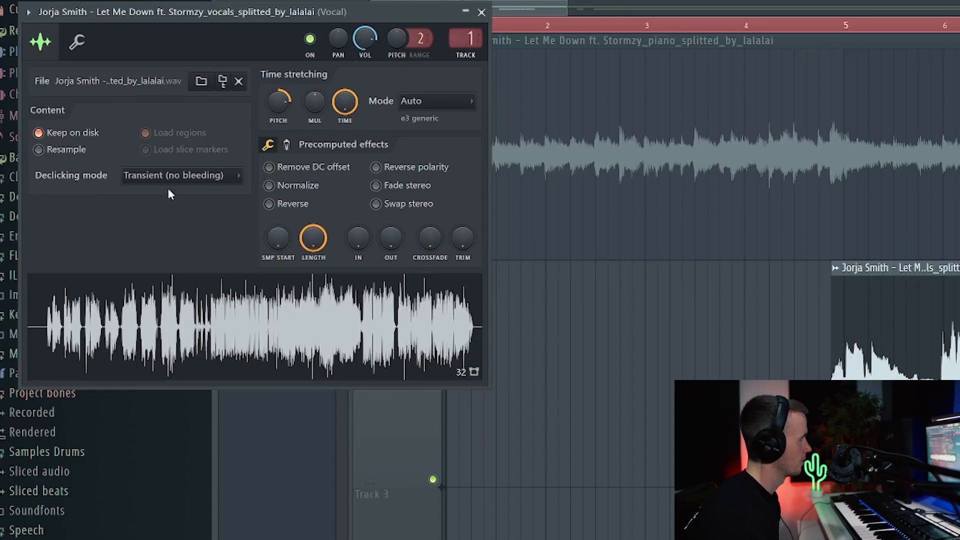
Step: Set the vocal sample's declicking mode to Generic (bleeding) and close its channel settings
click(173, 178)
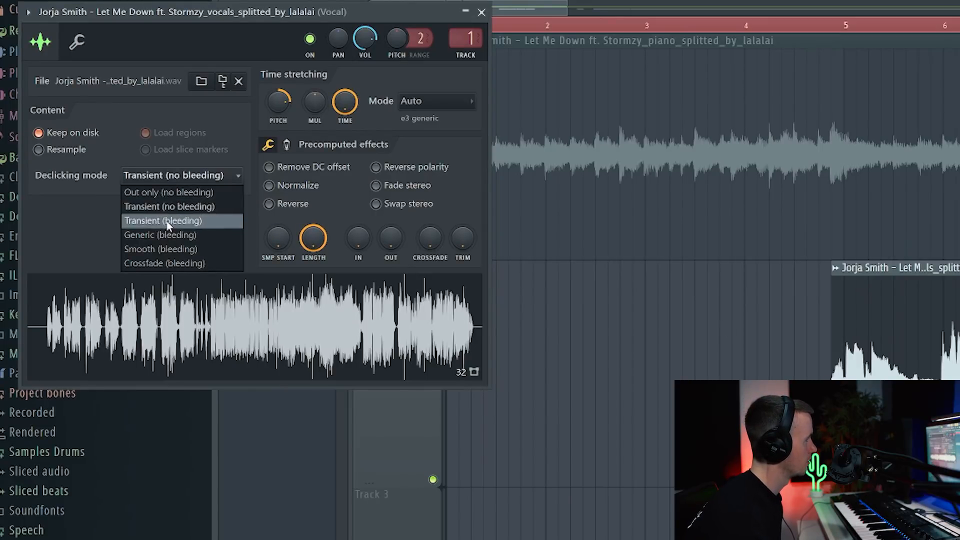
click(173, 235)
click(482, 12)
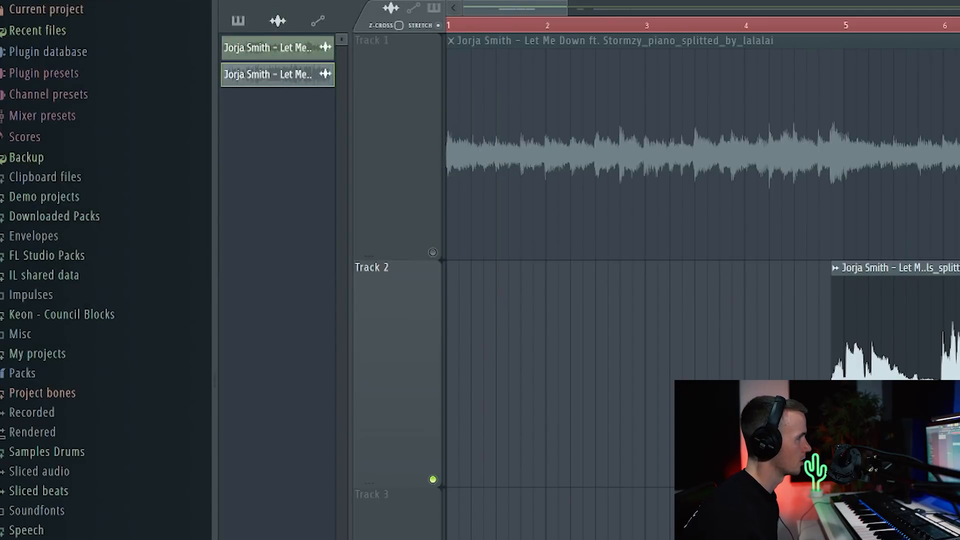
Step: Play the vocal from bar 15 and slice its clip on Track 2 at bar 18
key(space)
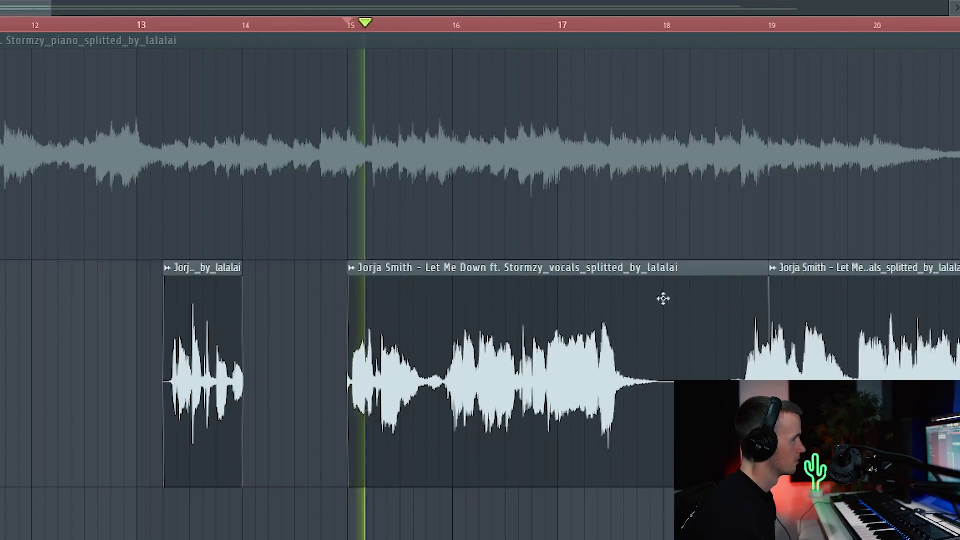
key(c)
click(668, 347)
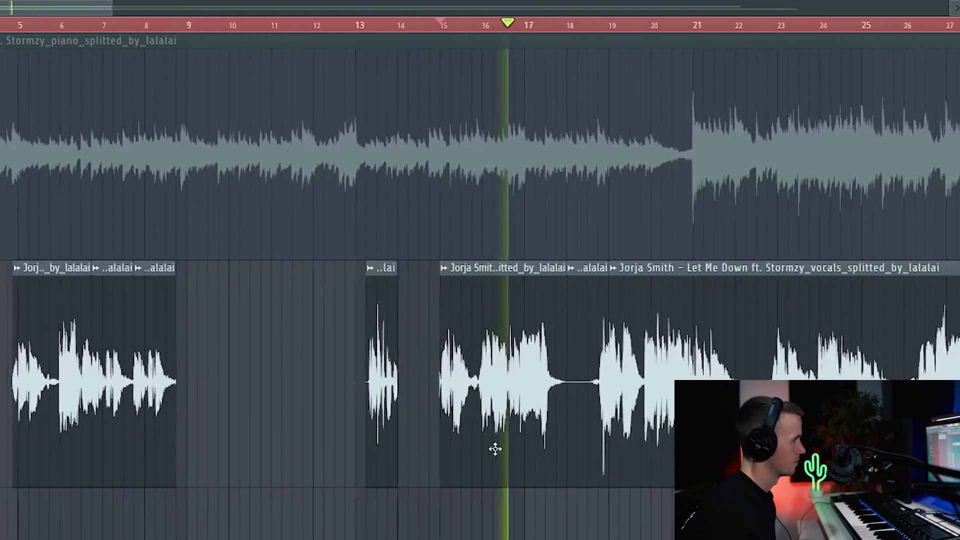
key(space)
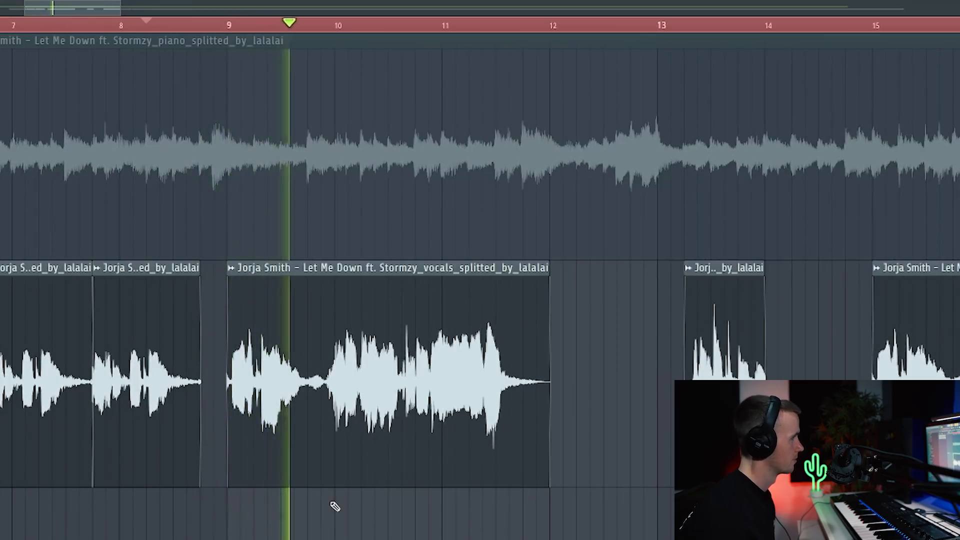
Step: Move the short vocal chop after bar 13 one bar earlier, so it follows the phrase ending at bar 12
scroll(333, 506, down, 2)
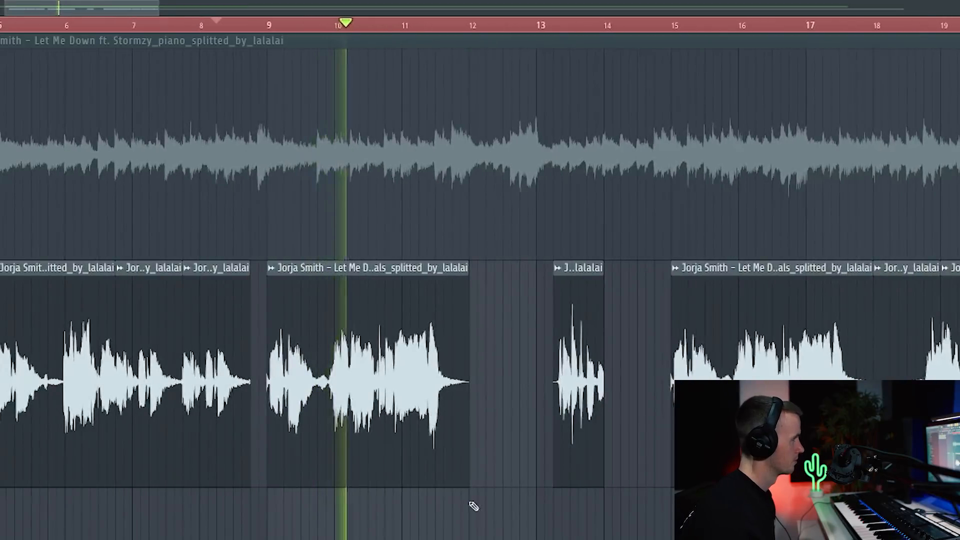
scroll(474, 504, down, 2)
scroll(487, 487, up, 2)
scroll(489, 486, up, 1)
drag(529, 345, 445, 345)
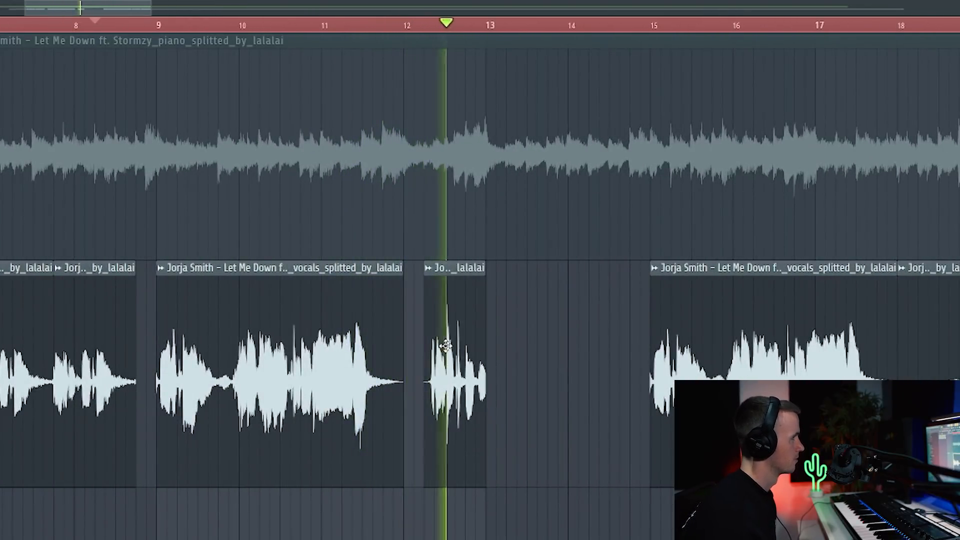
key(space)
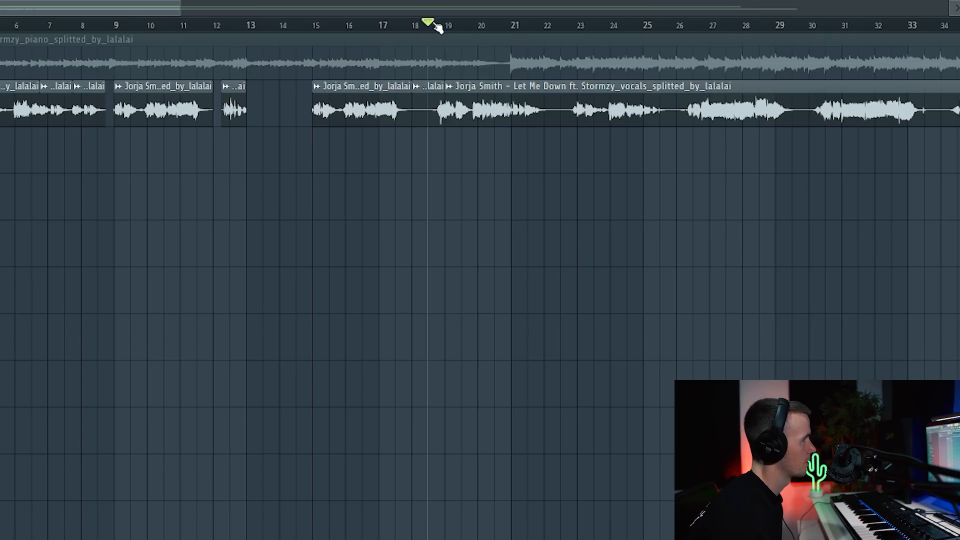
Step: Slice the Track 2 vocal during playback just before the phrases starting near bars 19 and 23
scroll(438, 27, up, 2)
key(space)
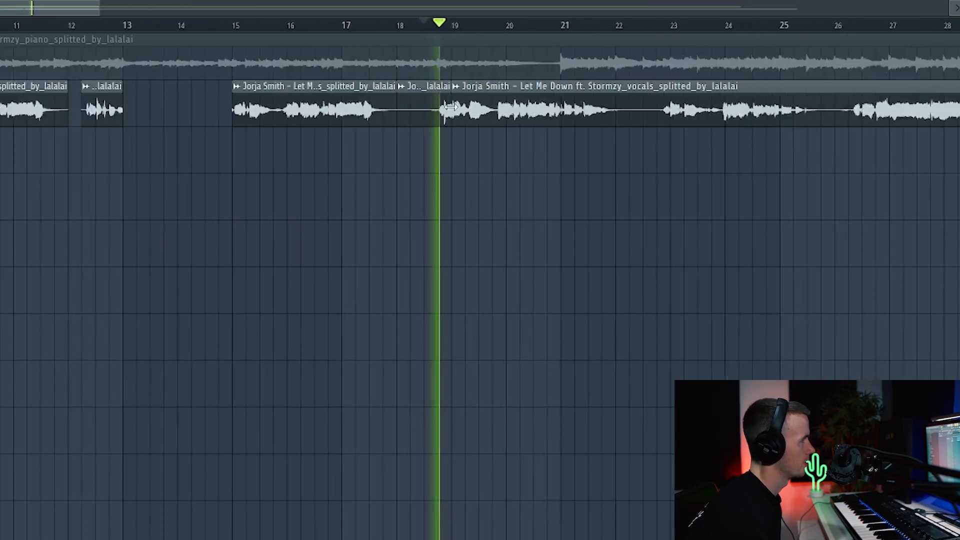
click(445, 103)
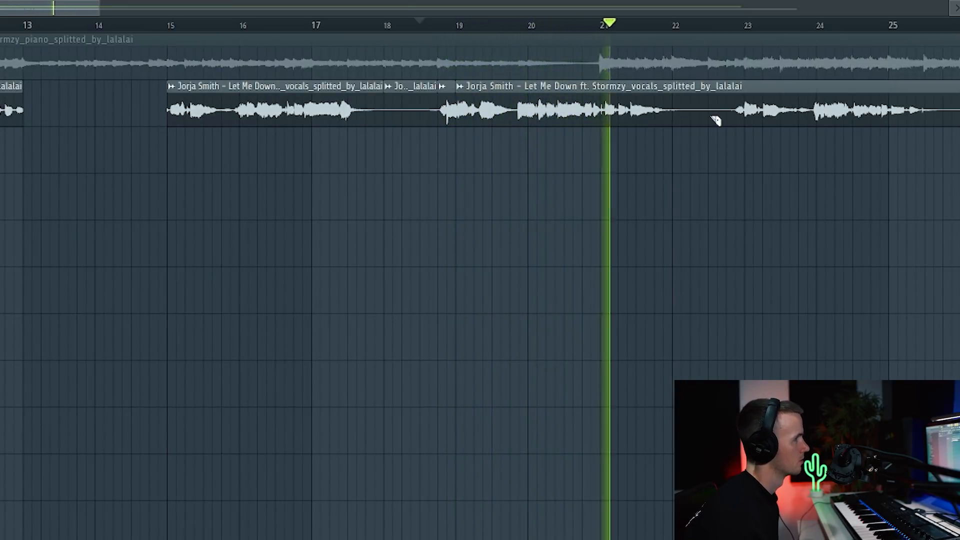
click(730, 119)
key(space)
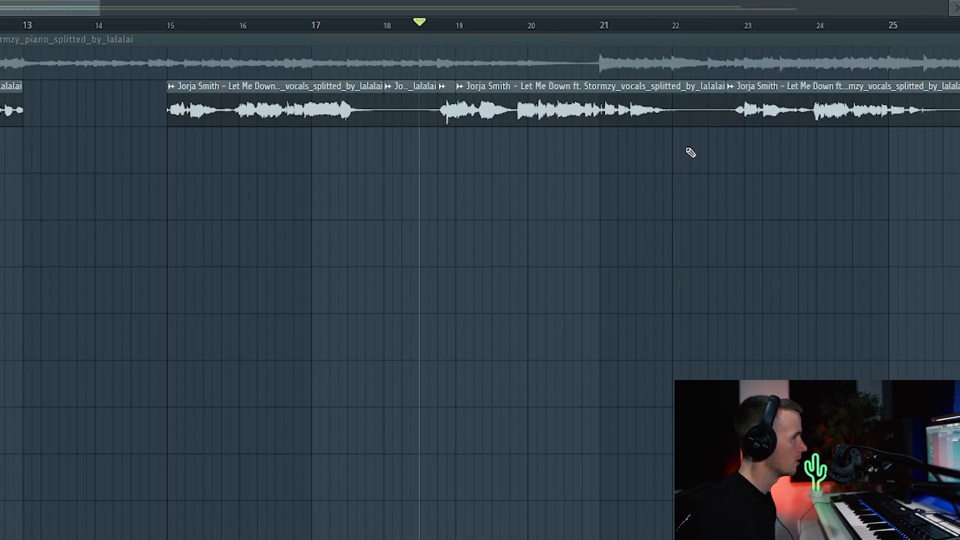
Step: Move the vocal phrase spanning bars 19 to 23 to just before bar 13 and rearrange the short chops around it
drag(690, 150, 469, 118)
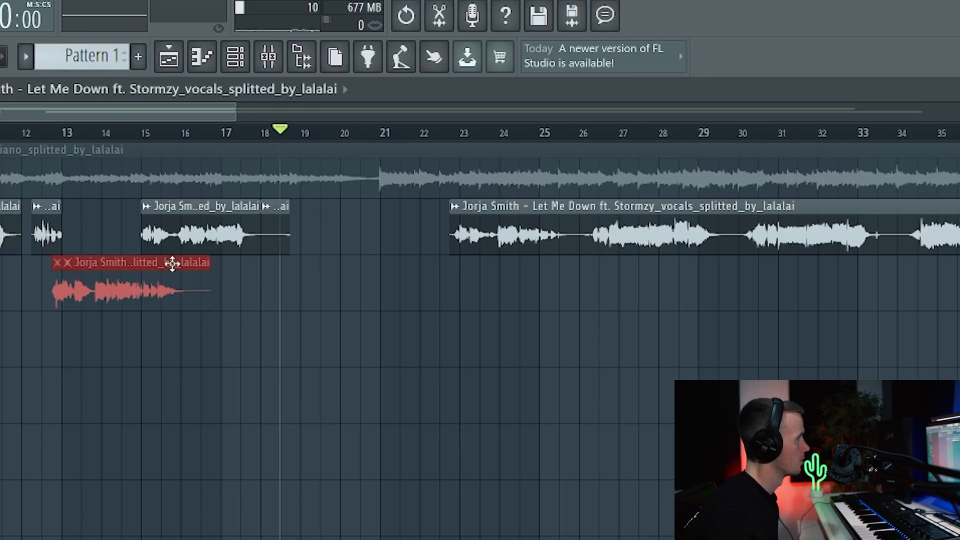
drag(171, 263, 589, 272)
ctrl+click(290, 279)
drag(134, 220, 747, 247)
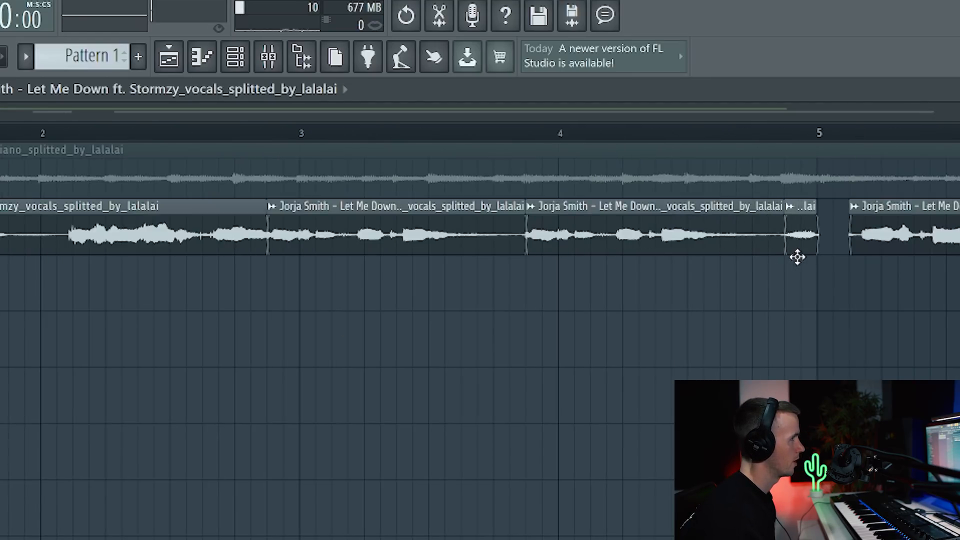
drag(810, 243, 177, 254)
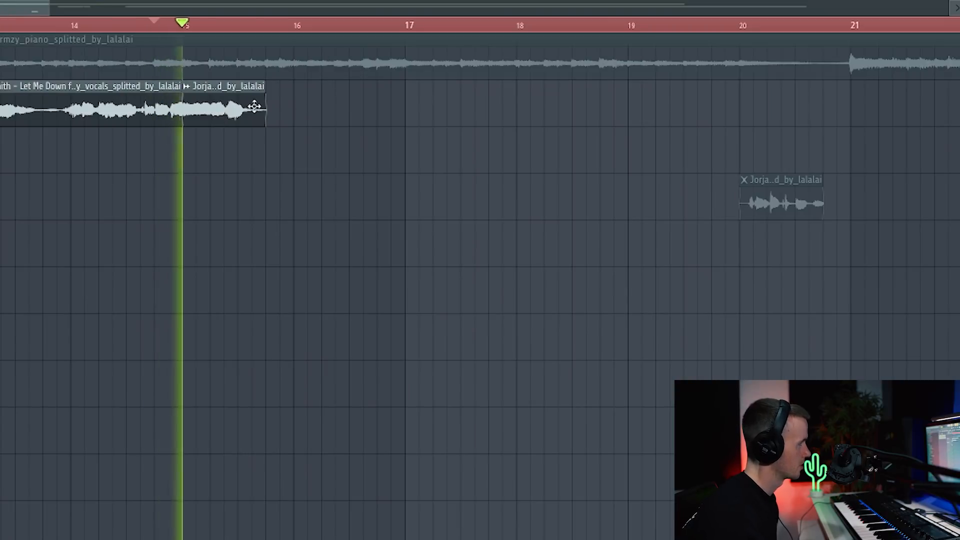
Step: Repeat the Track 2 vocal chop starting at bar 15 directly behind itself and play back the section around bar 15
click(272, 106)
key(space)
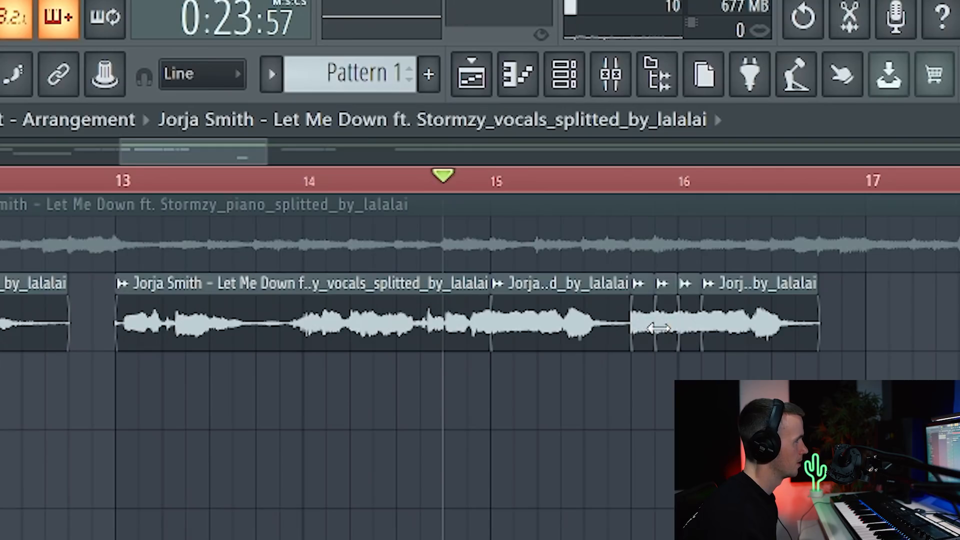
key(space)
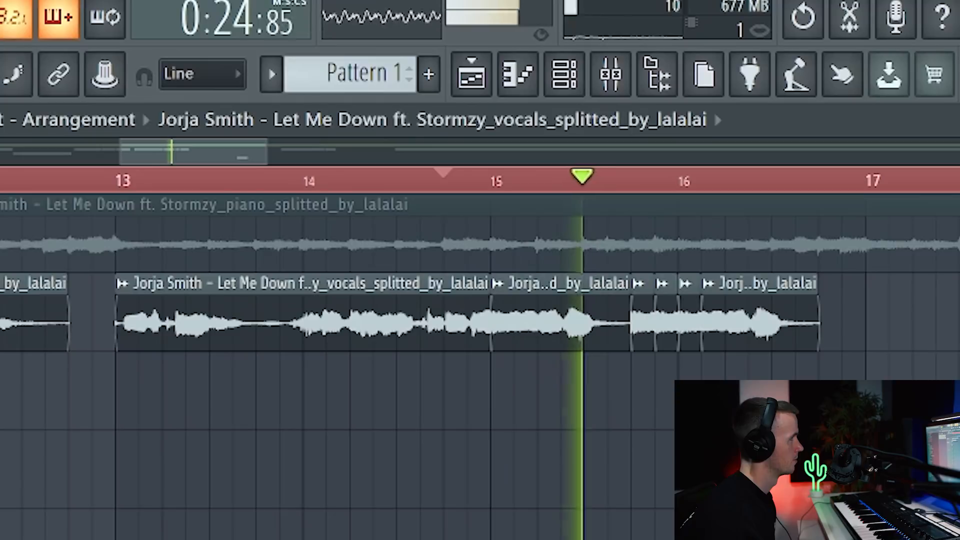
scroll(702, 440, down, 3)
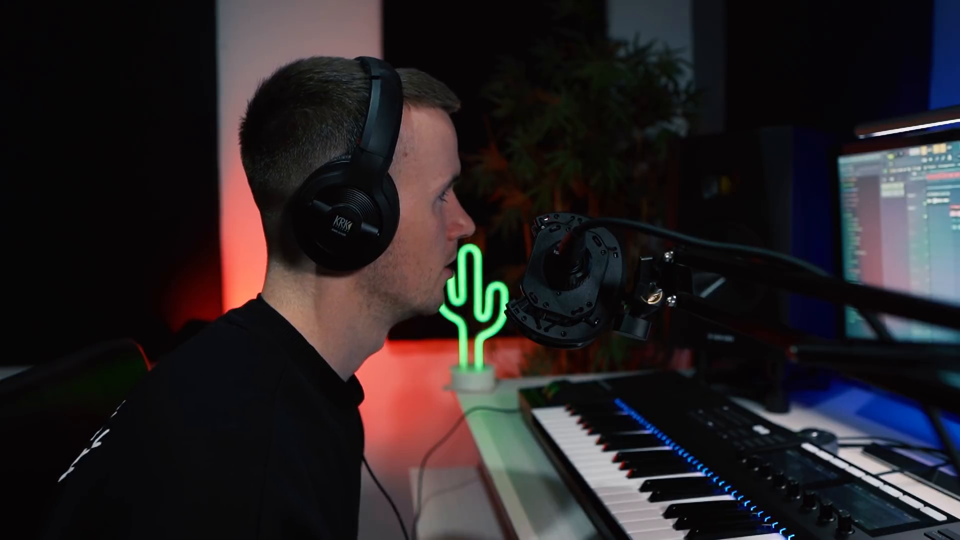
Step: Solo the piano stem on Track 1 and audition its sections from bars 9, 18 and 21
click(110, 159)
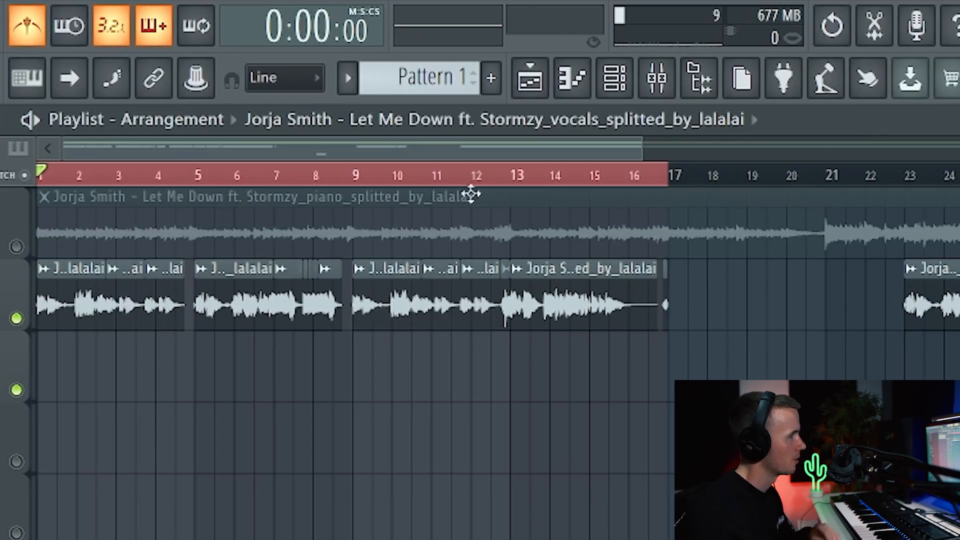
click(20, 246)
double_click(611, 174)
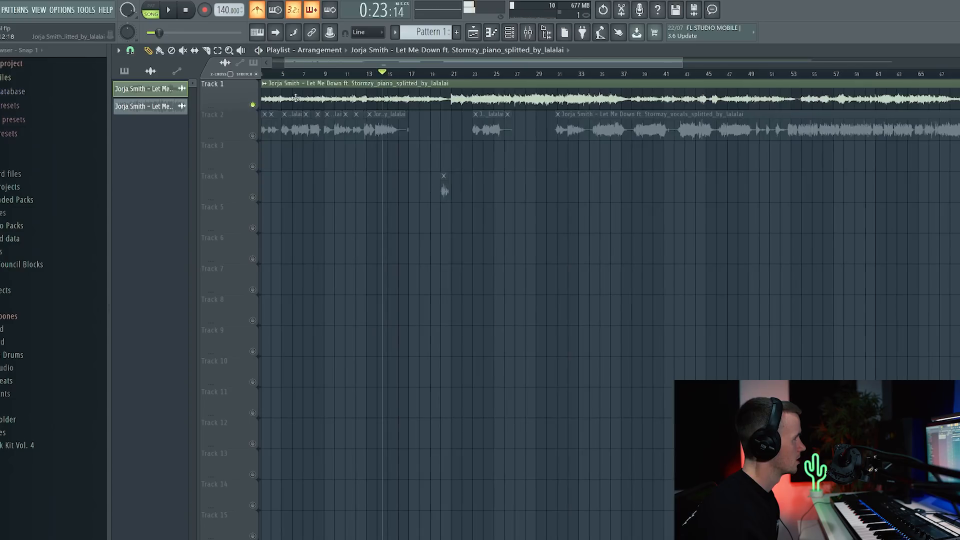
scroll(282, 185, down, 2)
scroll(288, 188, up, 3)
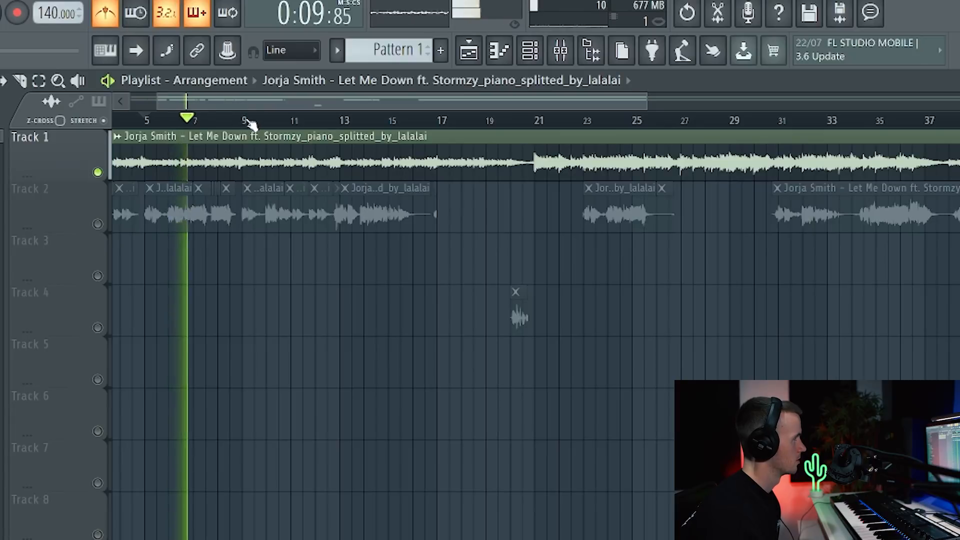
click(249, 123)
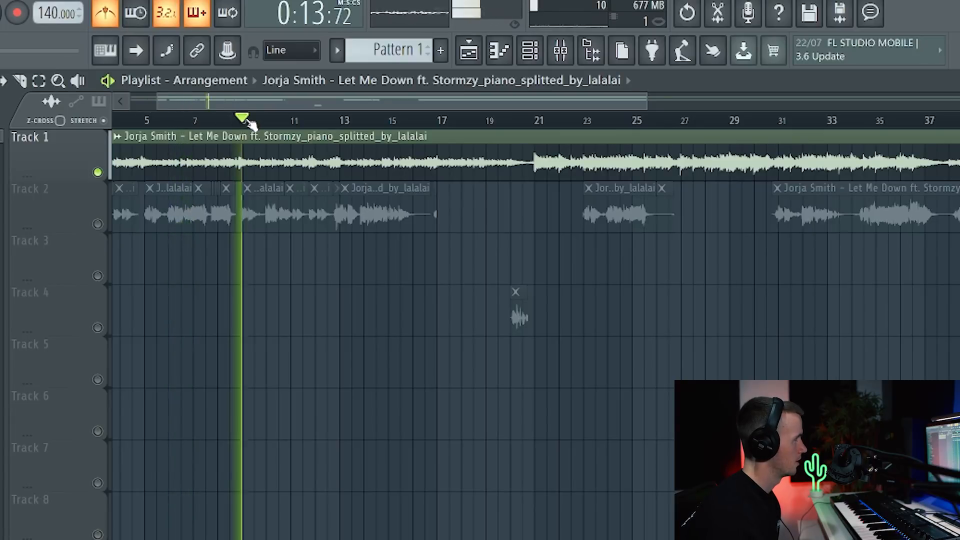
click(467, 123)
click(537, 123)
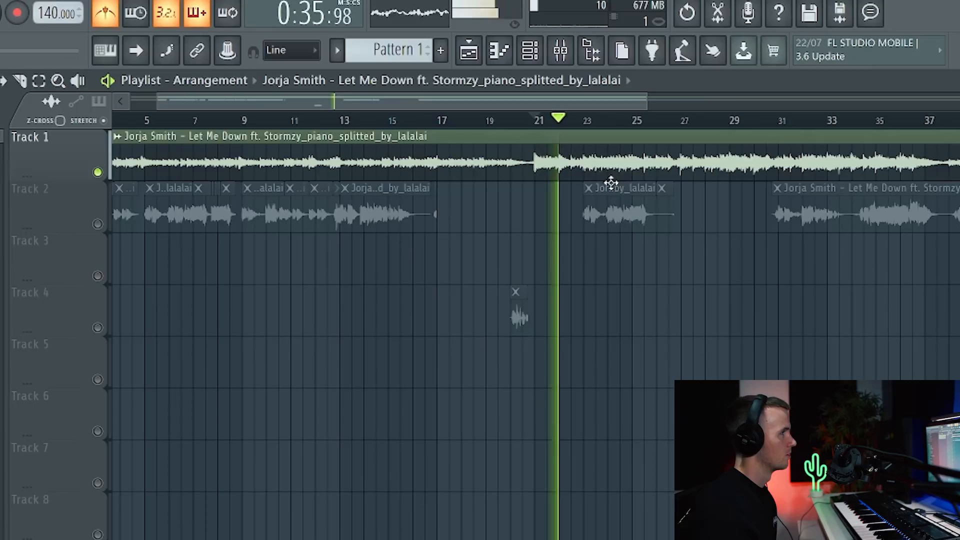
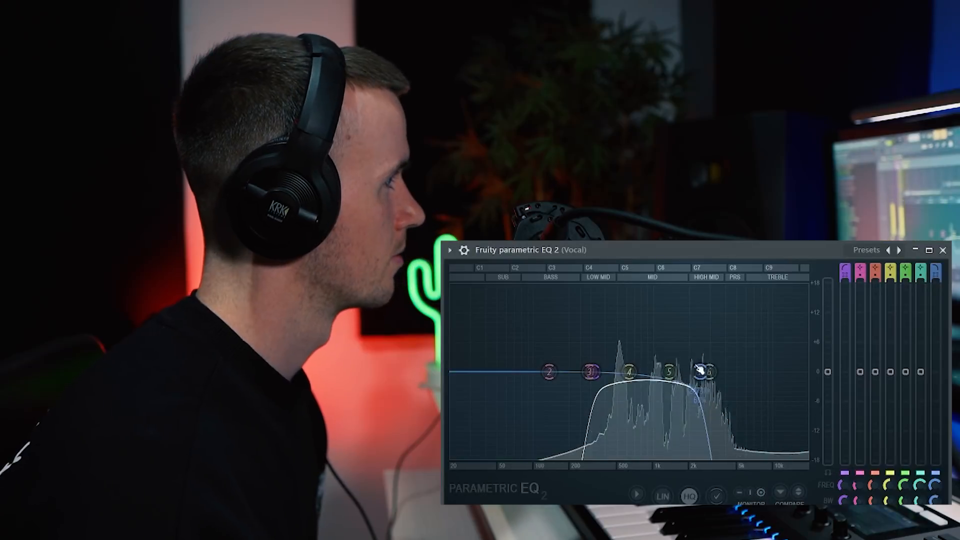
Step: Set the low cut in the vocal's Parametric EQ 2 to about 502 Hz and fine-tune the high cut just below 2 kHz
drag(598, 372, 617, 372)
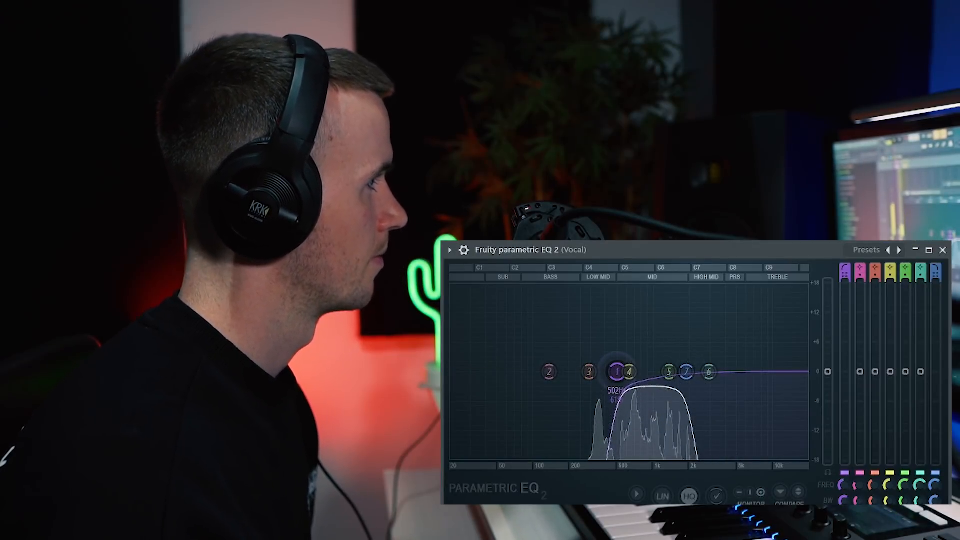
drag(687, 373, 689, 373)
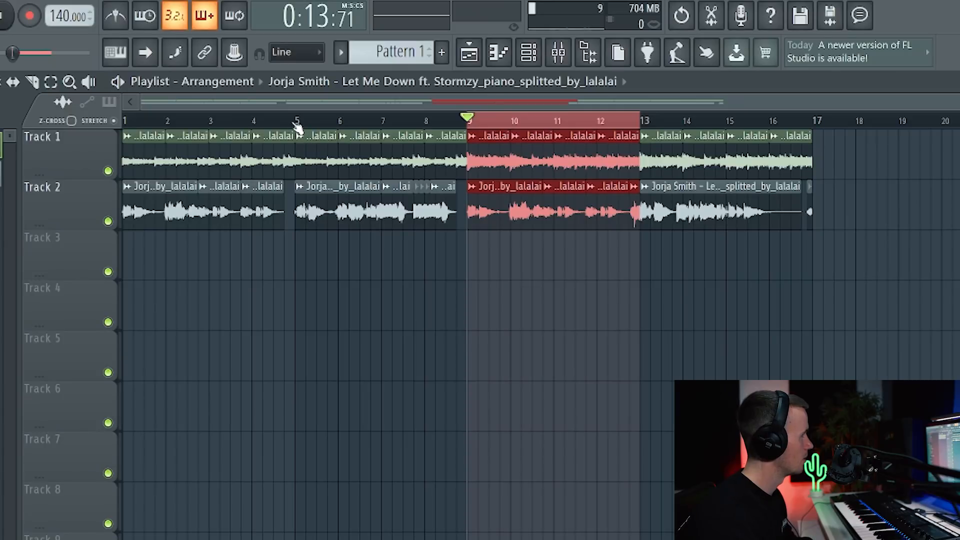
Step: Move the quiet four-bar piano section from bar 1 to bar 17 on Track 1 and try repositioning the piano chops around bar 9
click(295, 121)
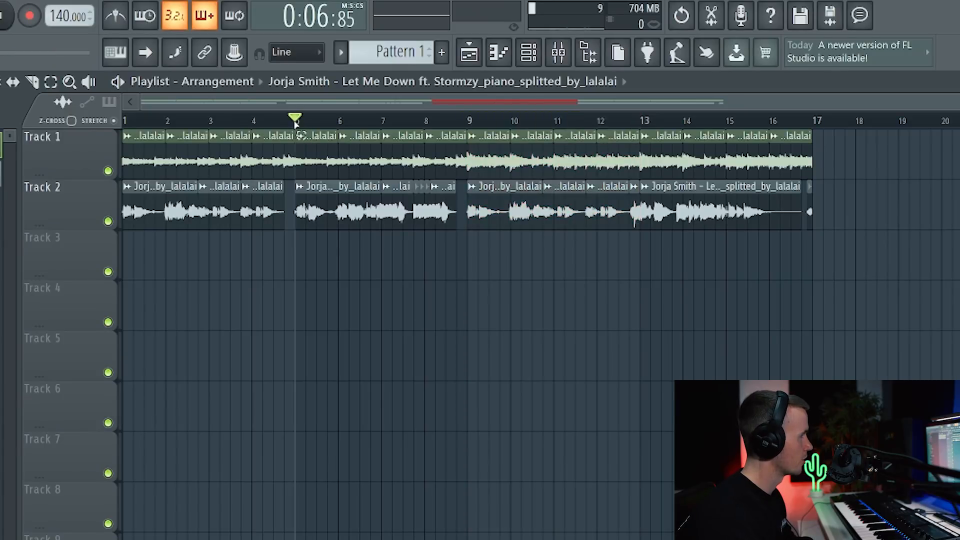
drag(295, 124, 145, 129)
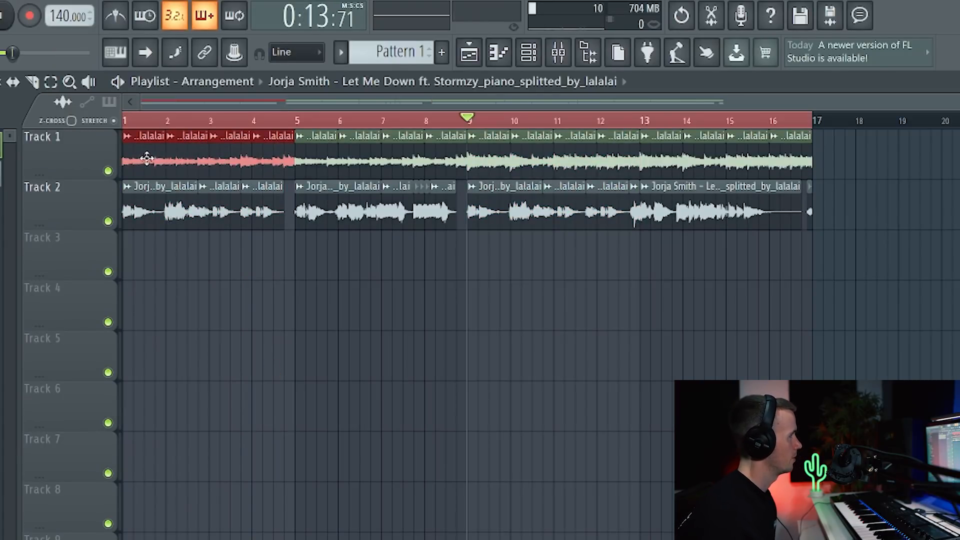
drag(146, 159, 820, 176)
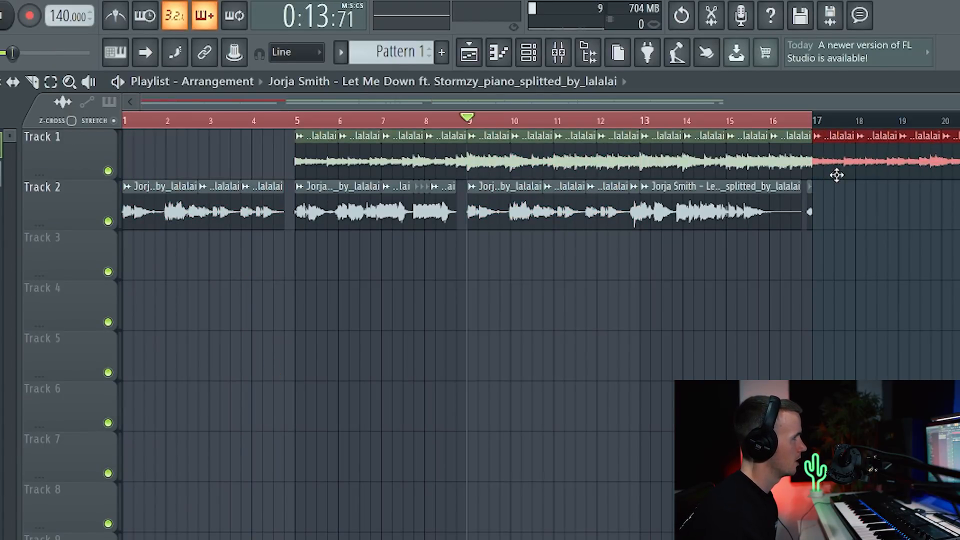
drag(488, 163, 576, 169)
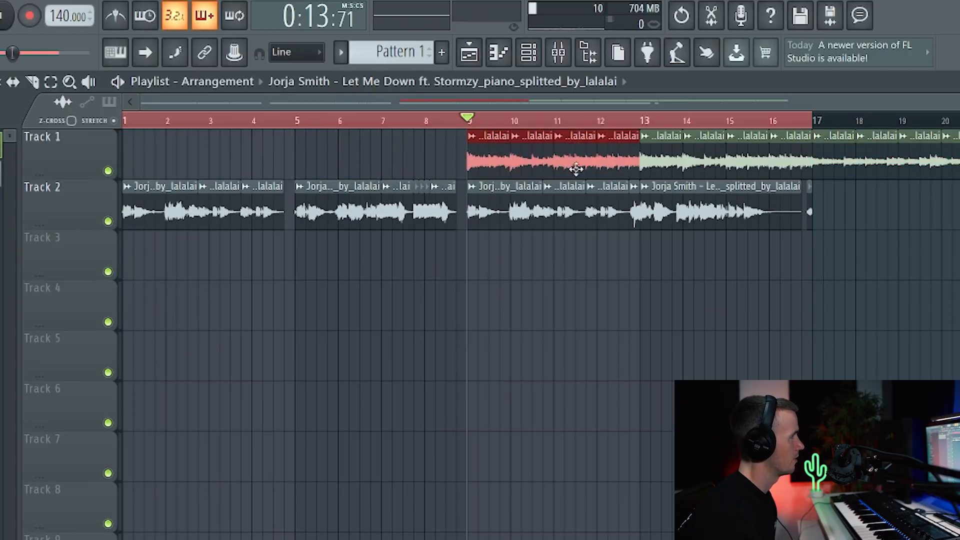
key(ctrl+z)
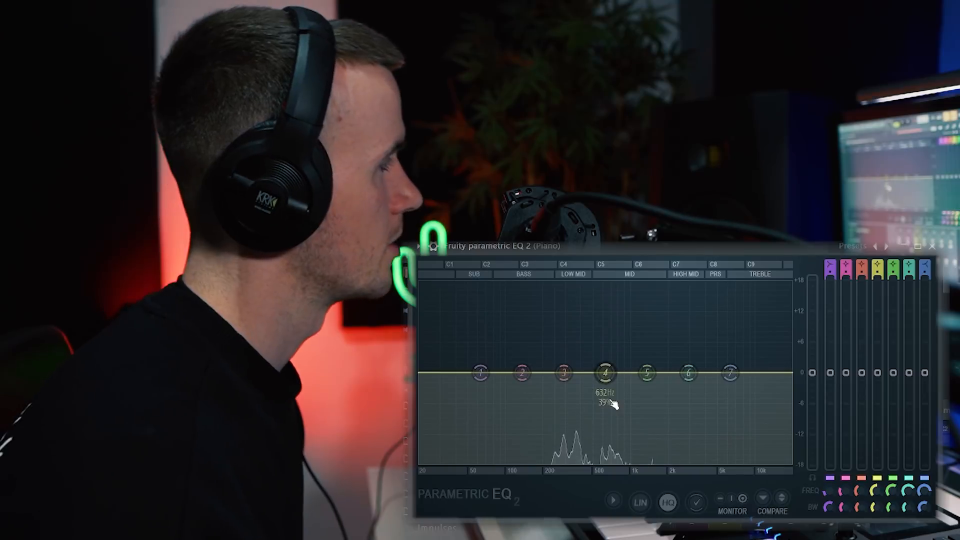
Step: Sweep a narrow boost with band 4 of the piano's Parametric EQ 2 to about 377 Hz and turn it into a cut
drag(596, 372, 577, 302)
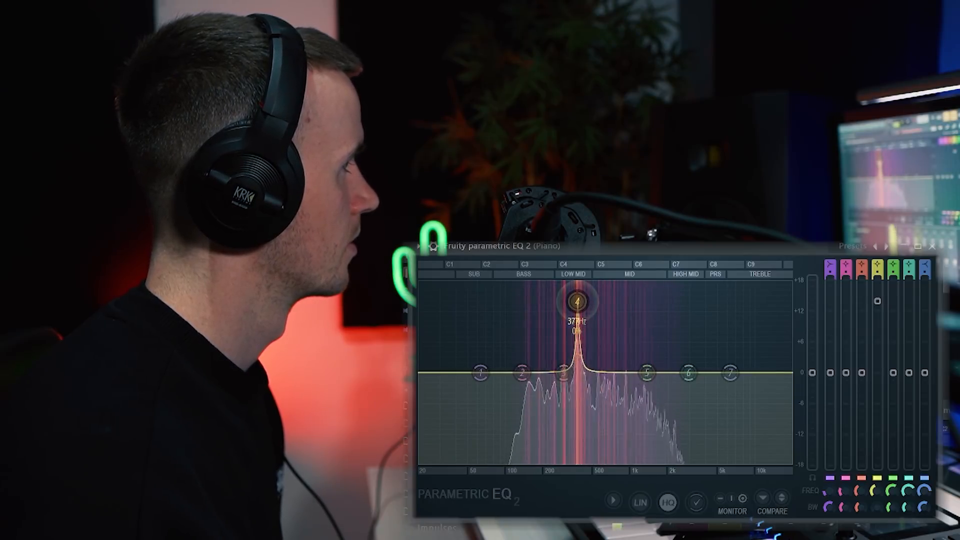
drag(878, 302, 878, 400)
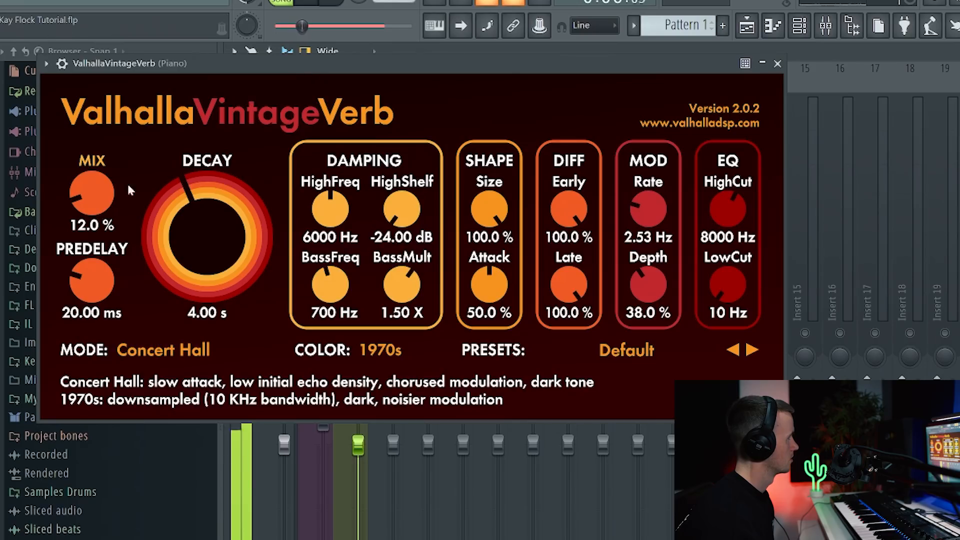
Step: Set the piano's ValhallaVintageVerb to 9.8 % mix, 70 Hz low cut and 1.78 s decay
drag(86, 206, 88, 216)
drag(729, 286, 731, 279)
click(182, 218)
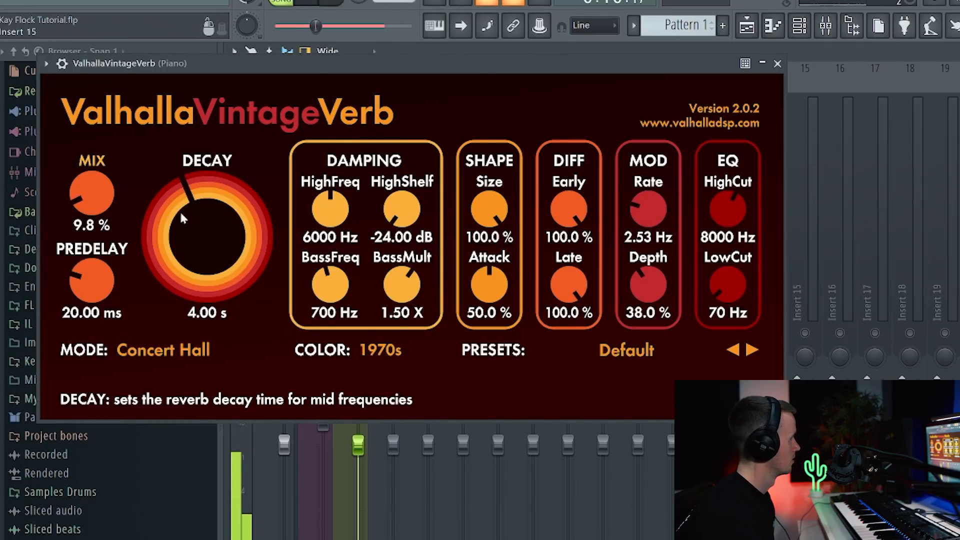
drag(181, 230, 181, 228)
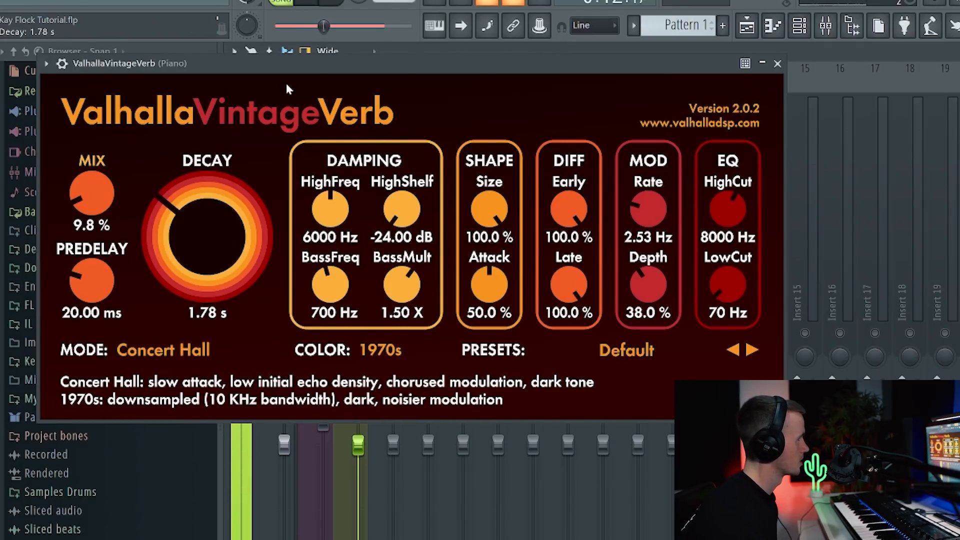
drag(296, 68, 582, 92)
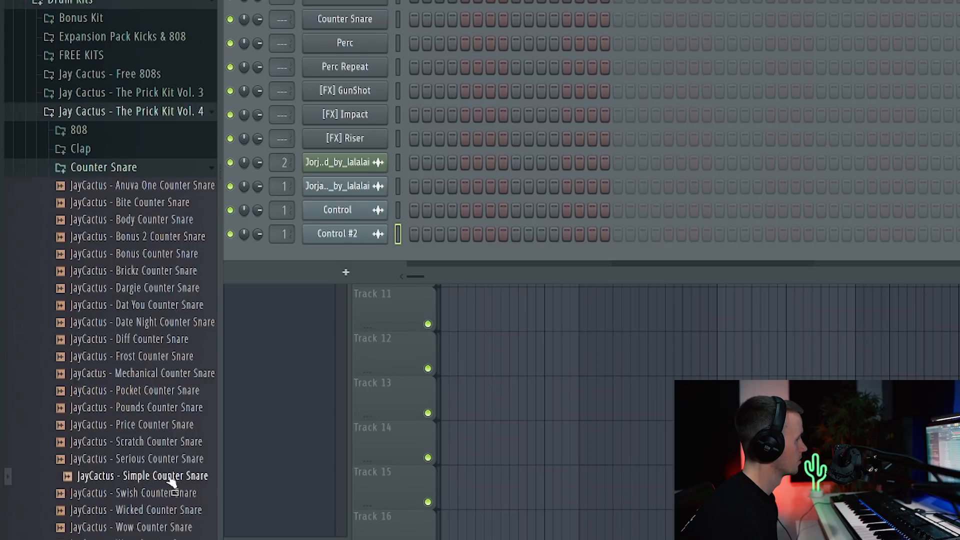
Step: Load a Prick Kit Vol. 4 counter snare into the Counter Snare channel and the Tail Rim sample into the Snare channel
drag(156, 392, 345, 20)
click(91, 372)
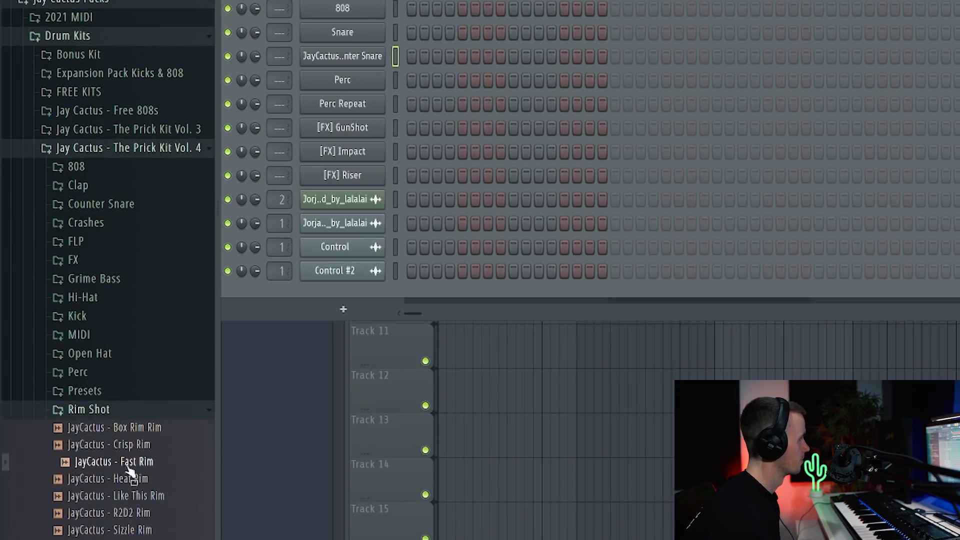
click(142, 480)
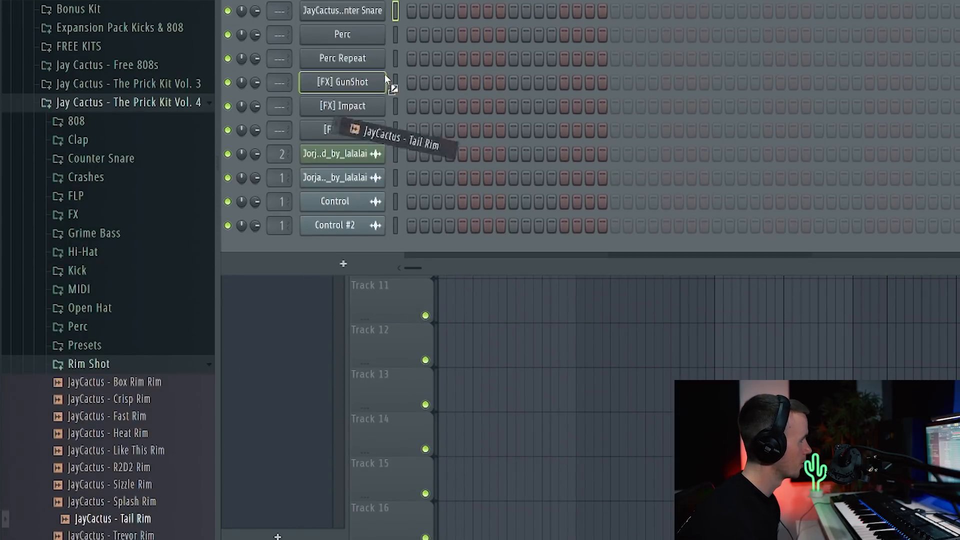
drag(385, 74, 370, 20)
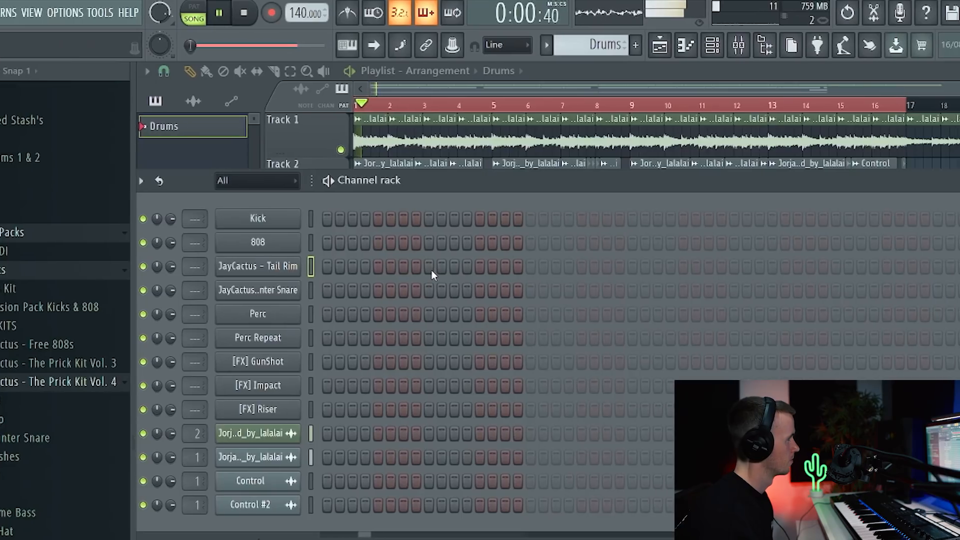
Step: Program Tail Rim hits on steps 9, 15, 41 and 47 of the Drums pattern and continue into the following bars
click(430, 269)
click(469, 268)
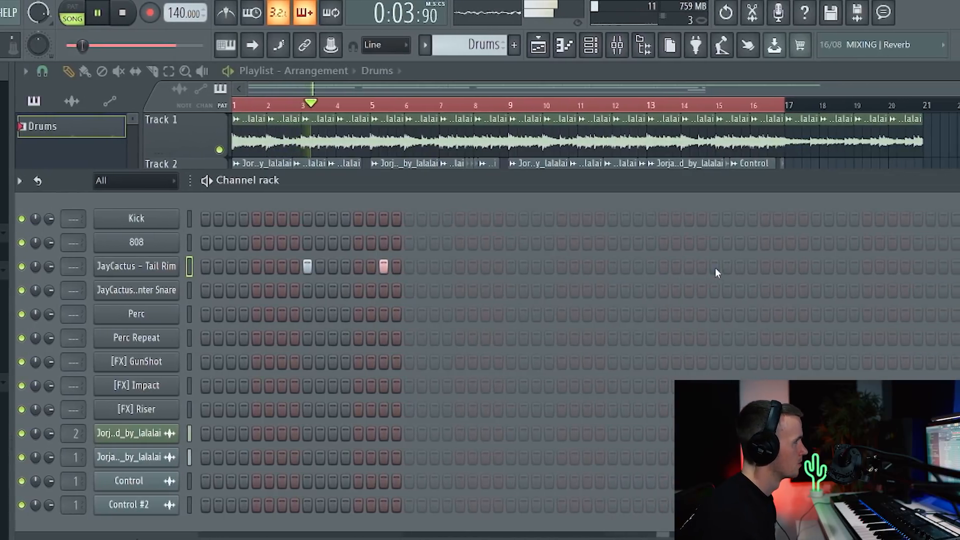
click(717, 268)
click(794, 268)
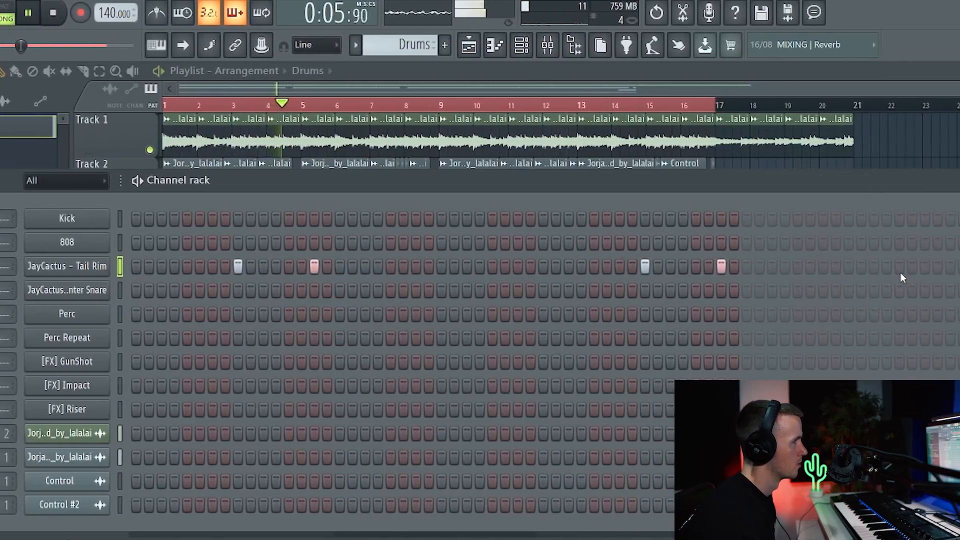
click(902, 272)
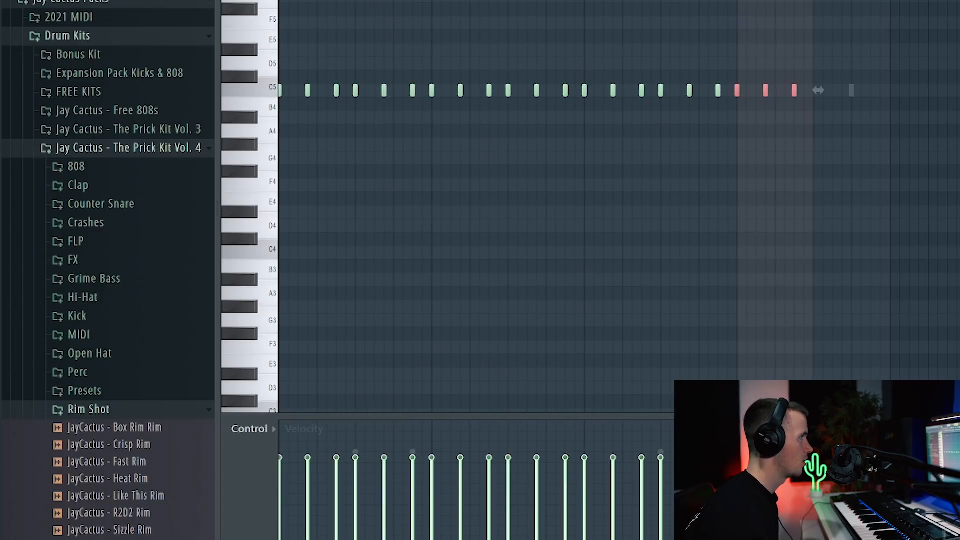
Step: Repeat the three-note counter snare rhythm through the end of bar 4 and chop the hit in the middle of bar 2 into a roll
drag(818, 90, 895, 90)
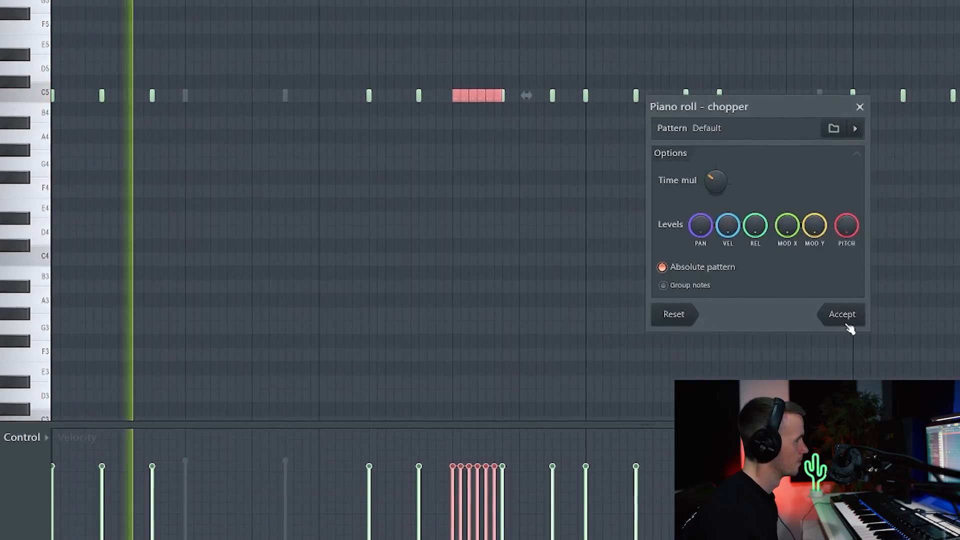
click(844, 315)
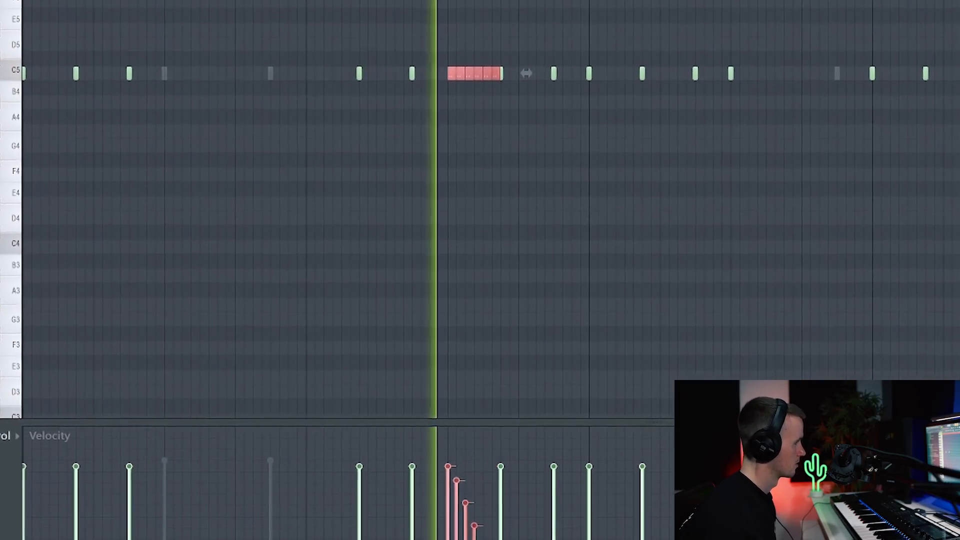
ctrl+click(542, 235)
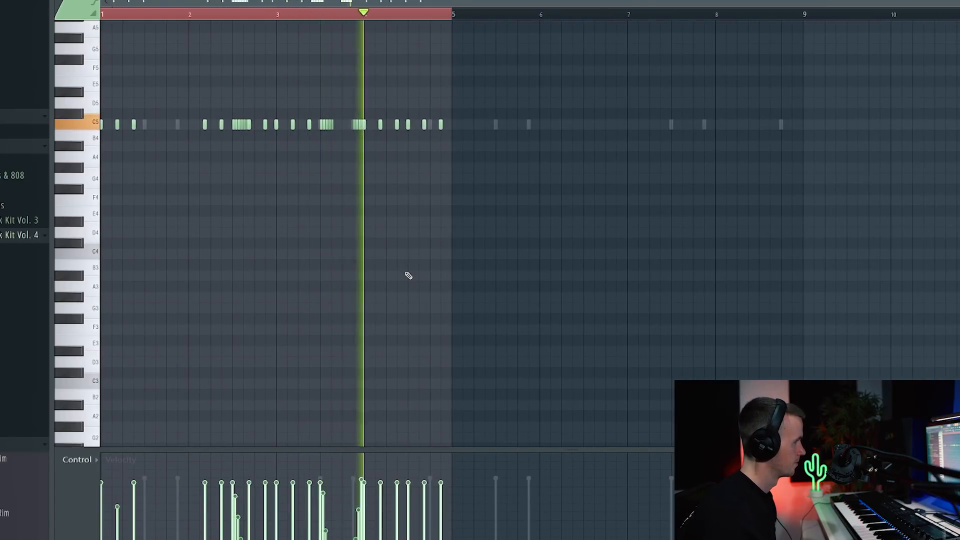
Step: Adjust the counter snare notes towards the end of bar 4 in the piano roll
scroll(409, 276, up, 3)
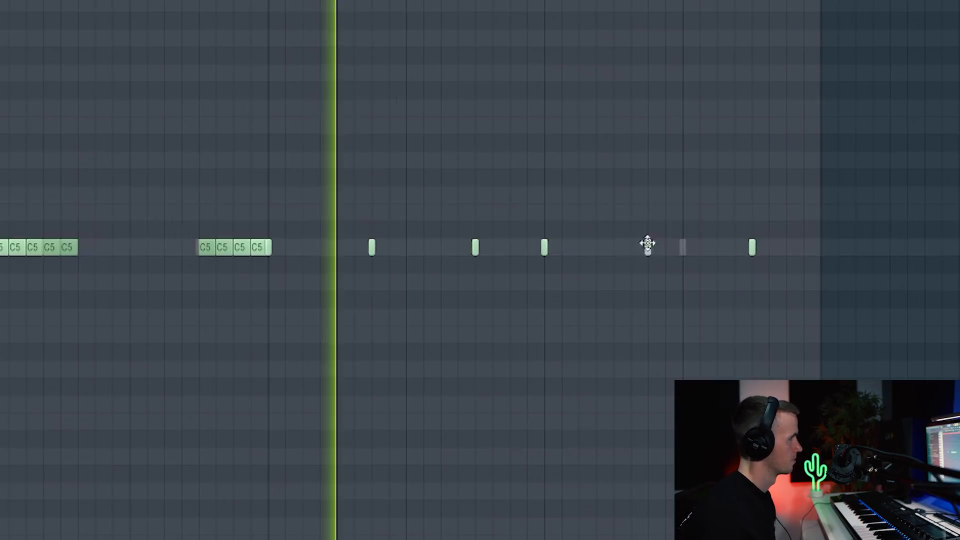
drag(465, 124, 465, 106)
click(470, 107)
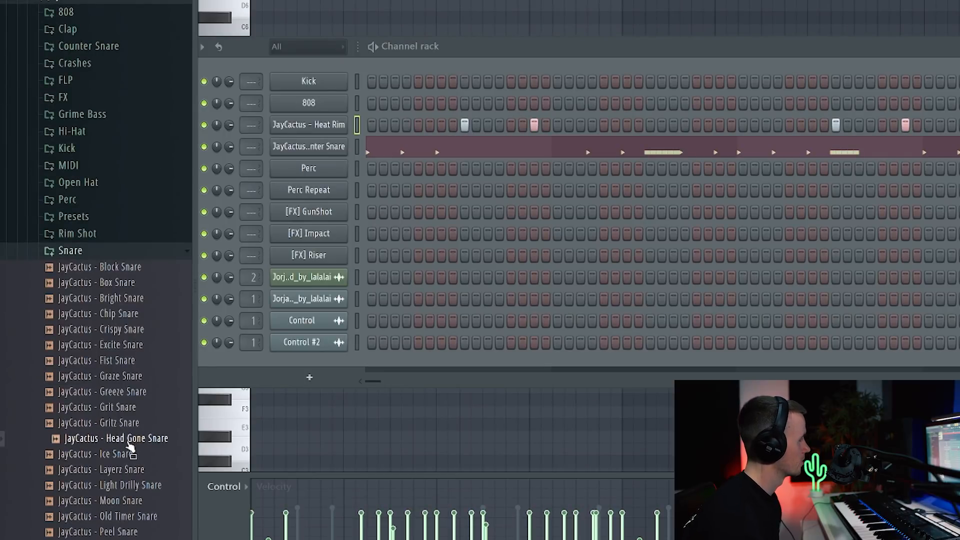
Step: Add the Head Gone Snare sample as a new channel and load the Crime 808 sample into the 808 channel
drag(126, 433, 286, 168)
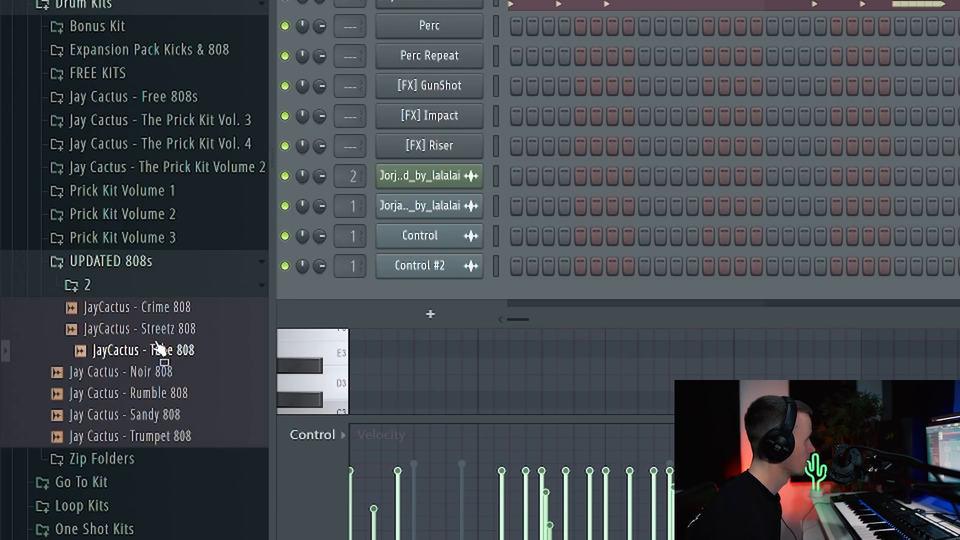
drag(165, 328, 647, 246)
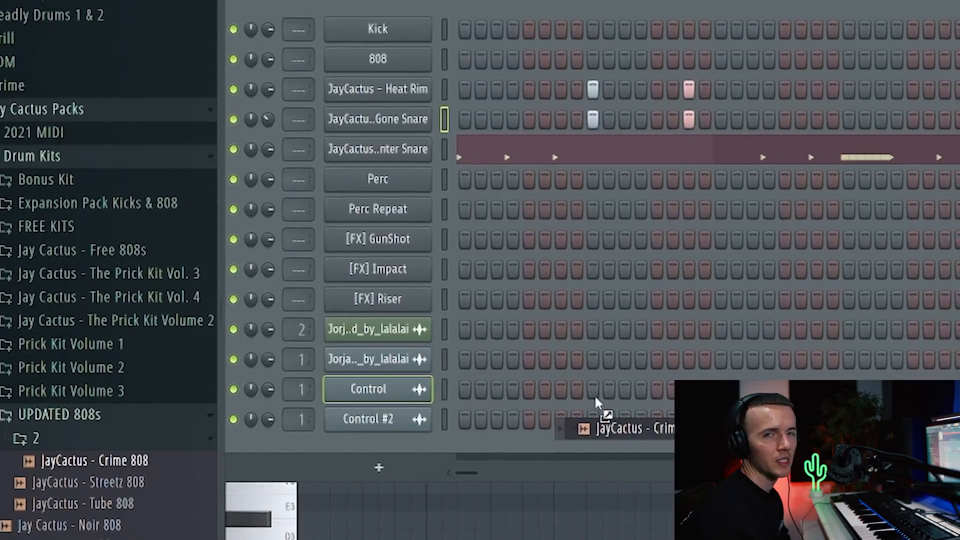
drag(595, 399, 375, 89)
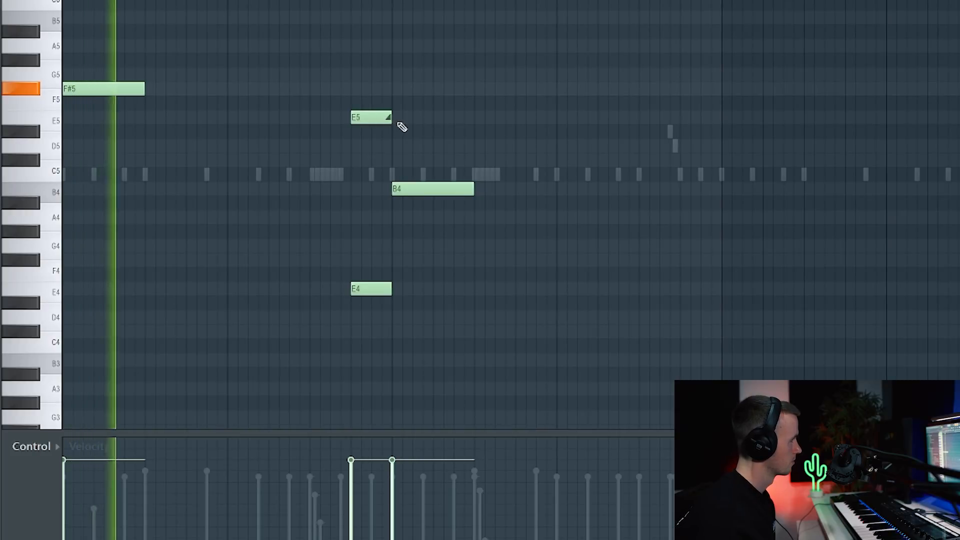
Step: Shorten the E5 slide above the E4 808 note, extend the bassline with B4, F#5 and E4 notes, and play it back
drag(399, 124, 364, 128)
scroll(363, 128, up, 2)
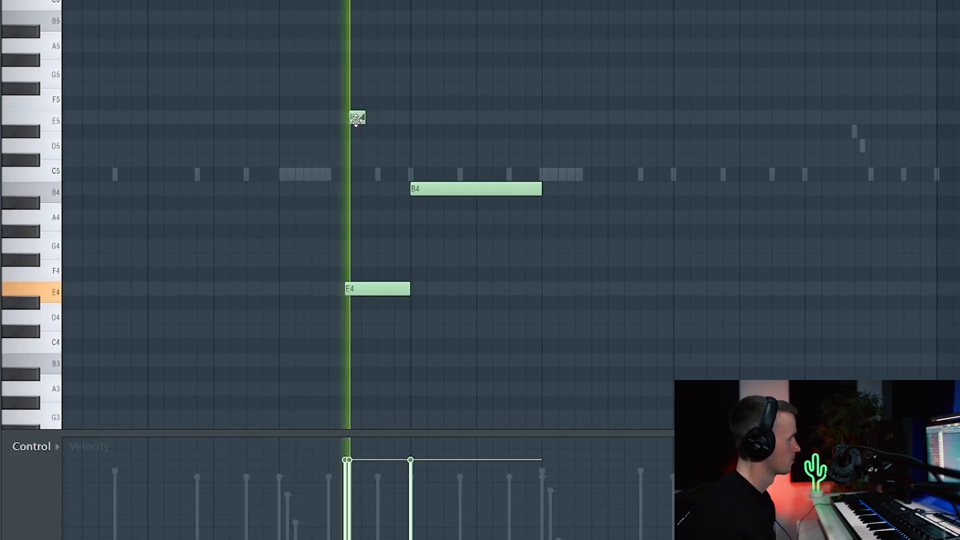
scroll(333, 174, down, 2)
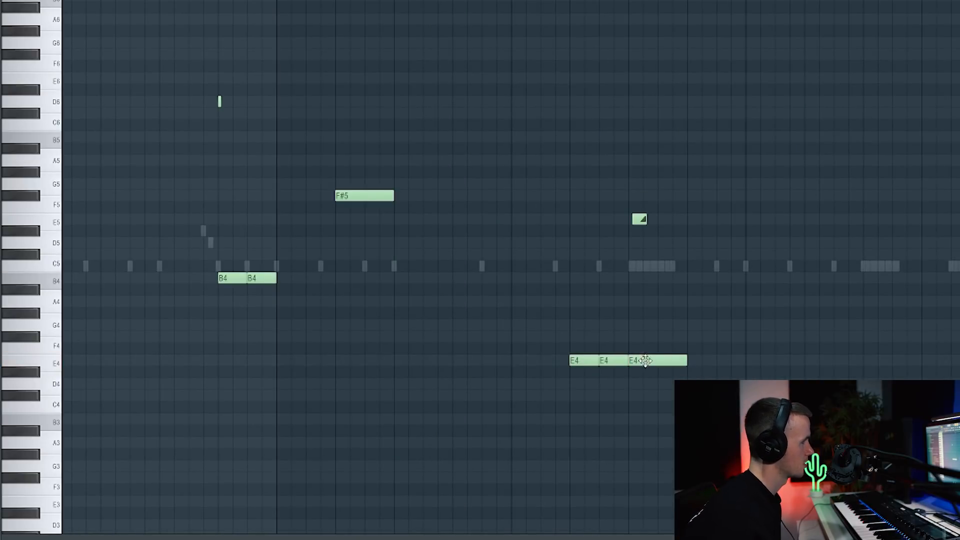
key(space)
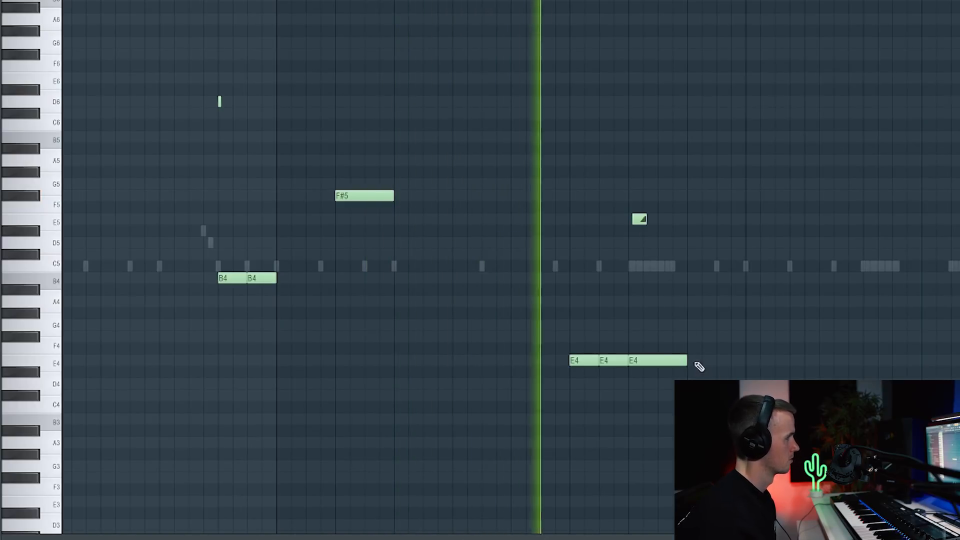
key(space)
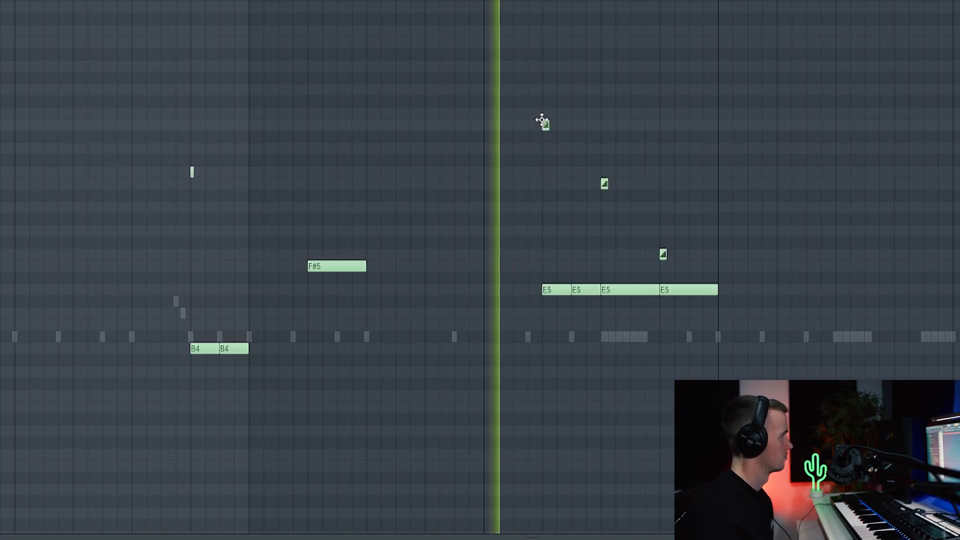
Step: Lower the first two slide notes above the repeated E5 808 notes and continue the bassline with two long B4 notes
drag(543, 120, 542, 140)
scroll(564, 280, up, 3)
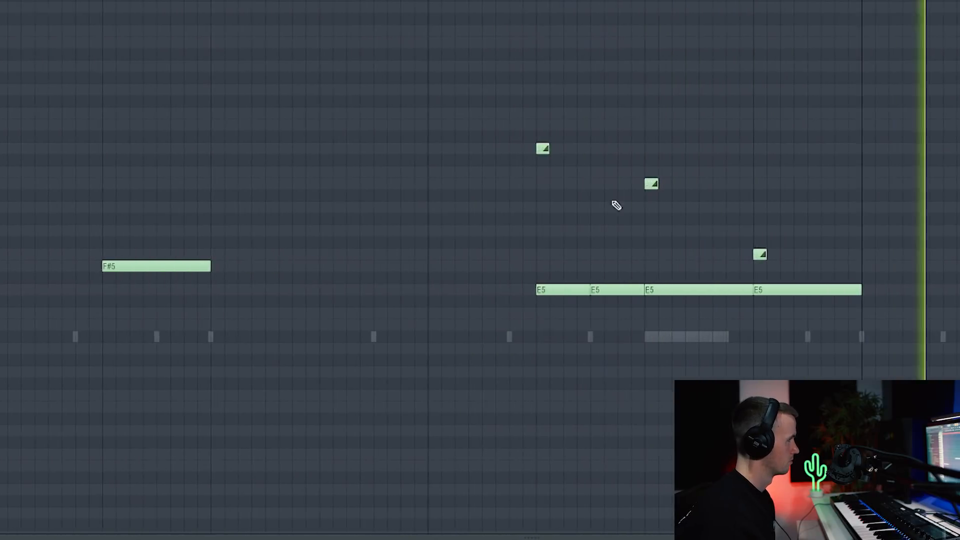
drag(649, 184, 646, 256)
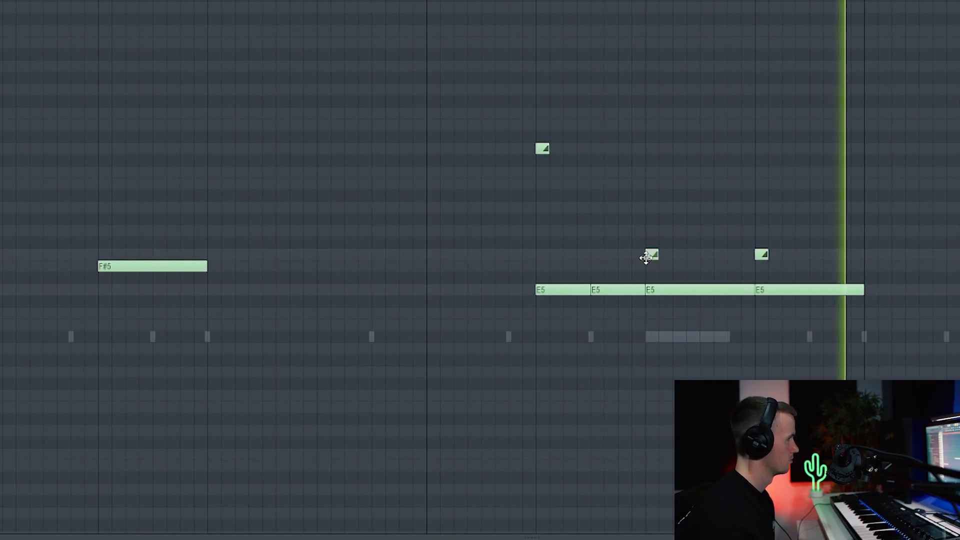
drag(652, 241, 650, 258)
scroll(579, 387, down, 4)
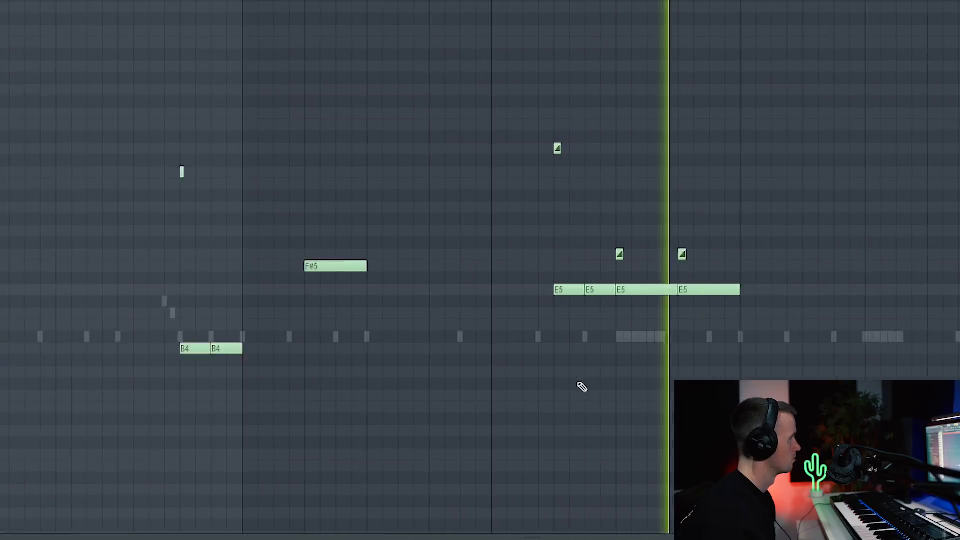
scroll(360, 369, down, 2)
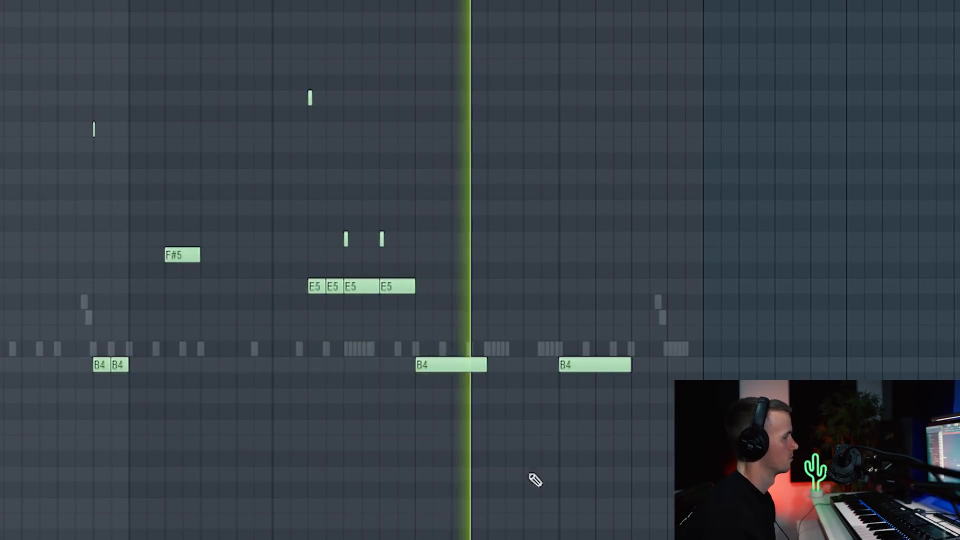
scroll(540, 471, up, 2)
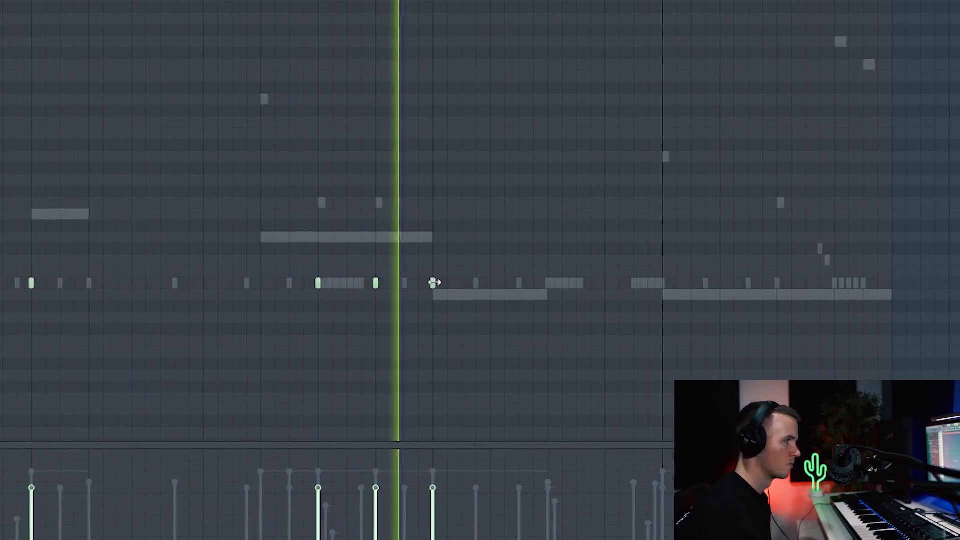
Step: Place kick hits at the start of the last long B4 808 note and near the end of the pattern
click(626, 259)
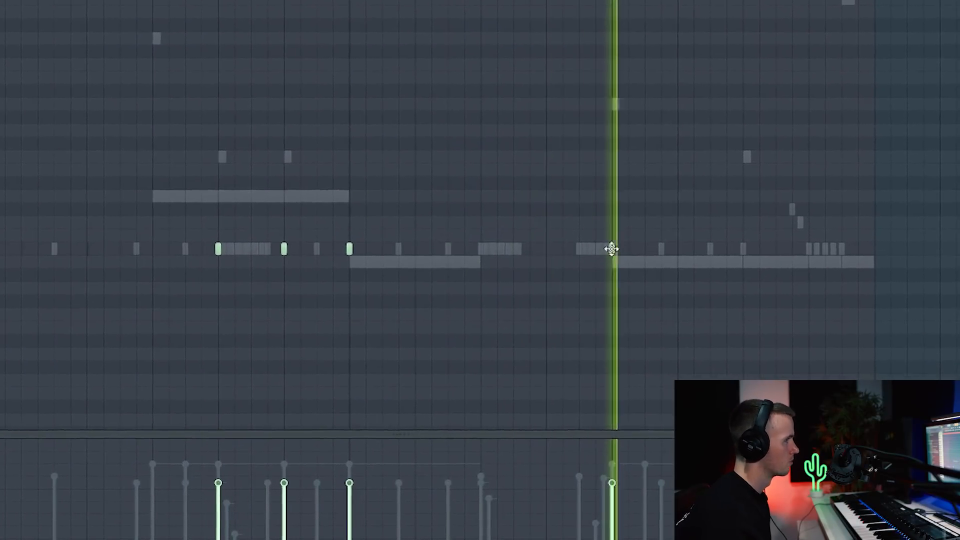
click(850, 259)
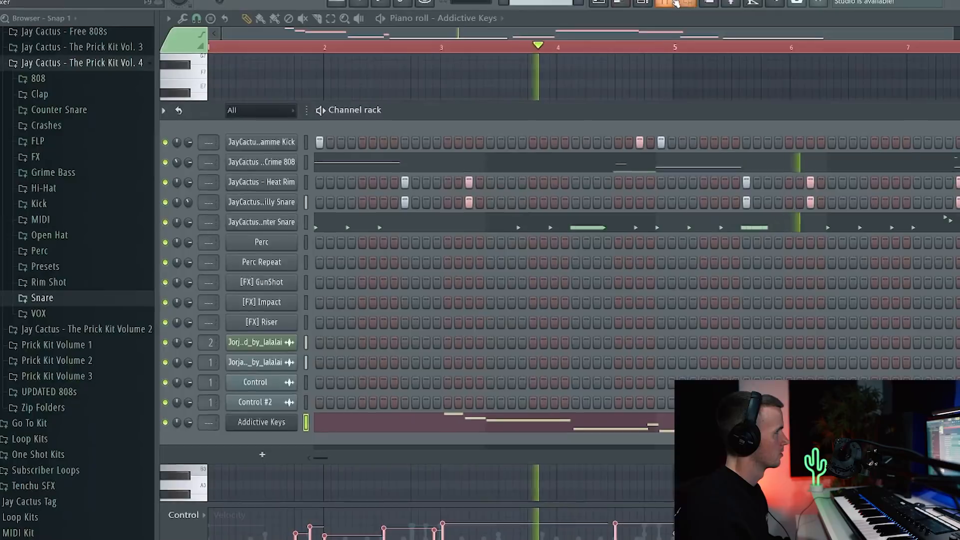
Step: Rename the Addictive Keys mixer track as Piano 2
click(677, 3)
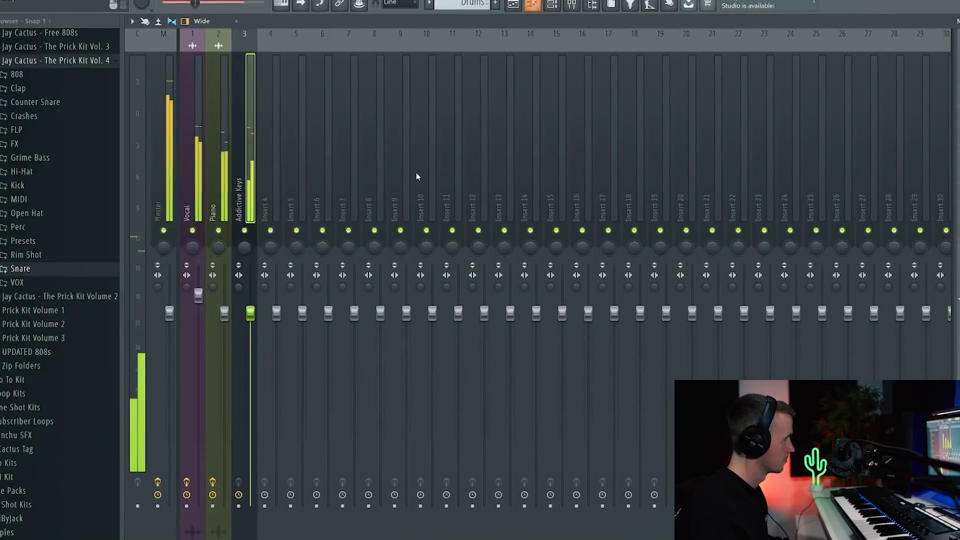
right_click(249, 182)
click(335, 44)
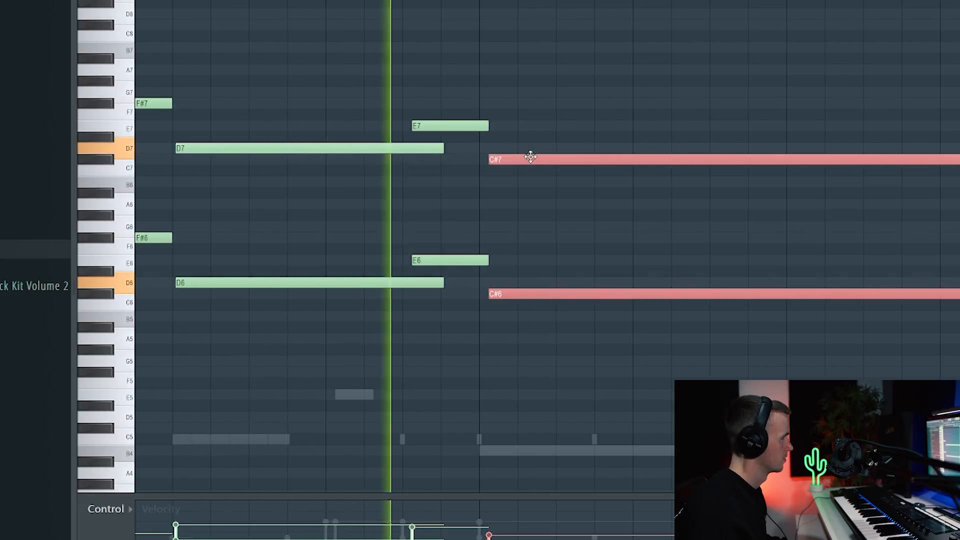
Step: Review the octave-doubled Addictive Keys melody and inspect the effects on the Piano mixer track
scroll(498, 242, down, 5)
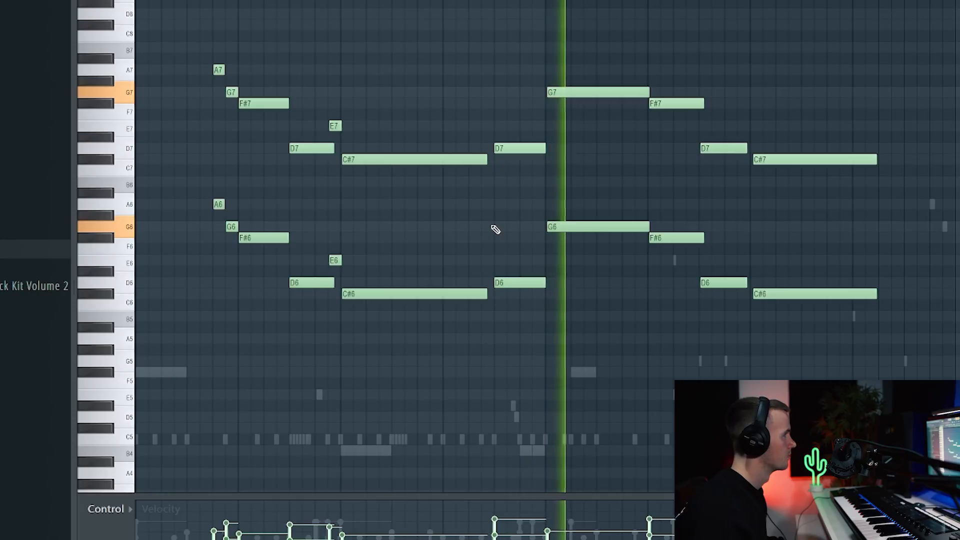
key(F6)
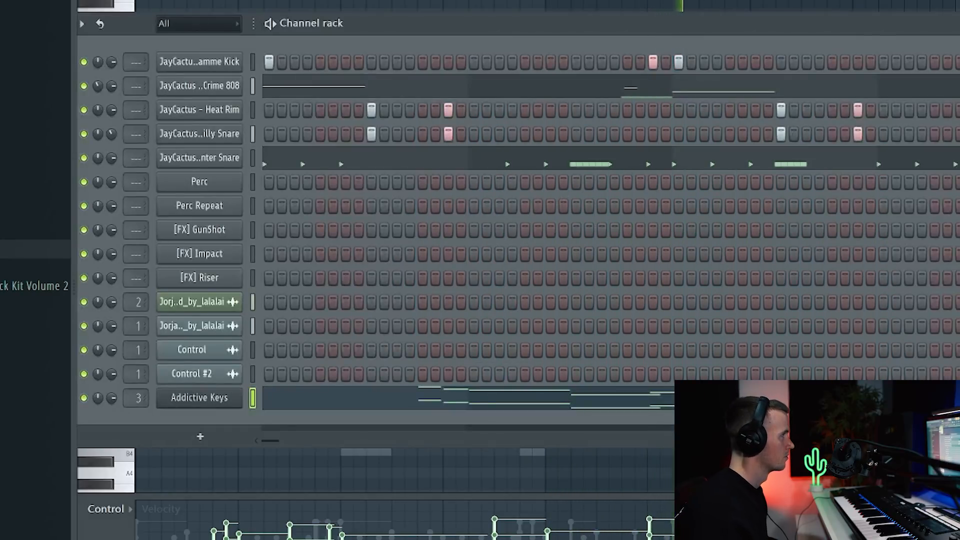
key(F9)
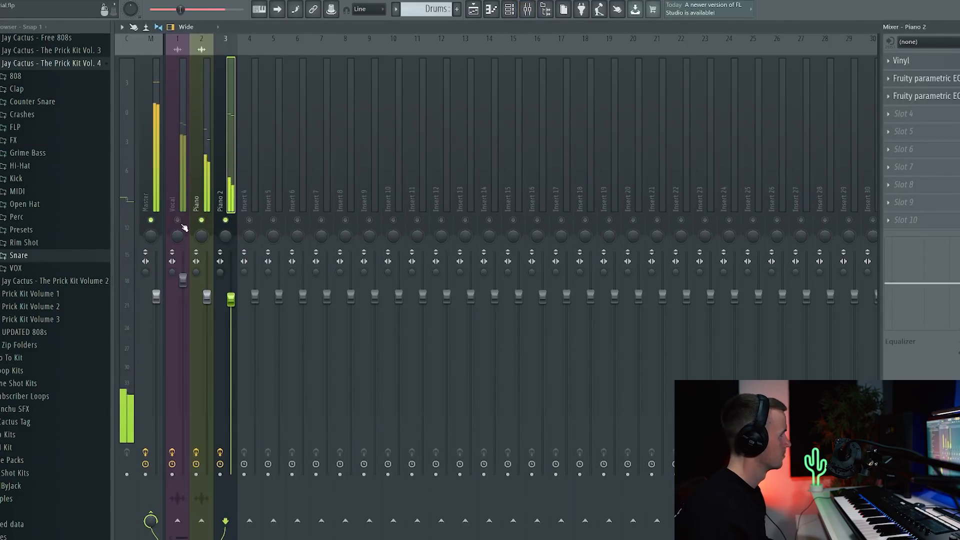
click(199, 207)
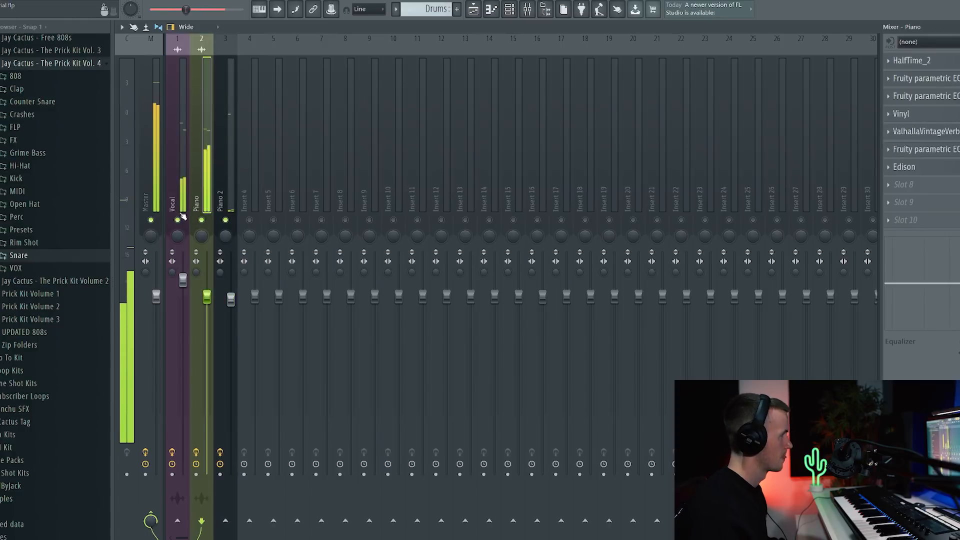
Step: Program Crisp Perc hits on step 55 and through the following bars of the Drums pattern
key(F6)
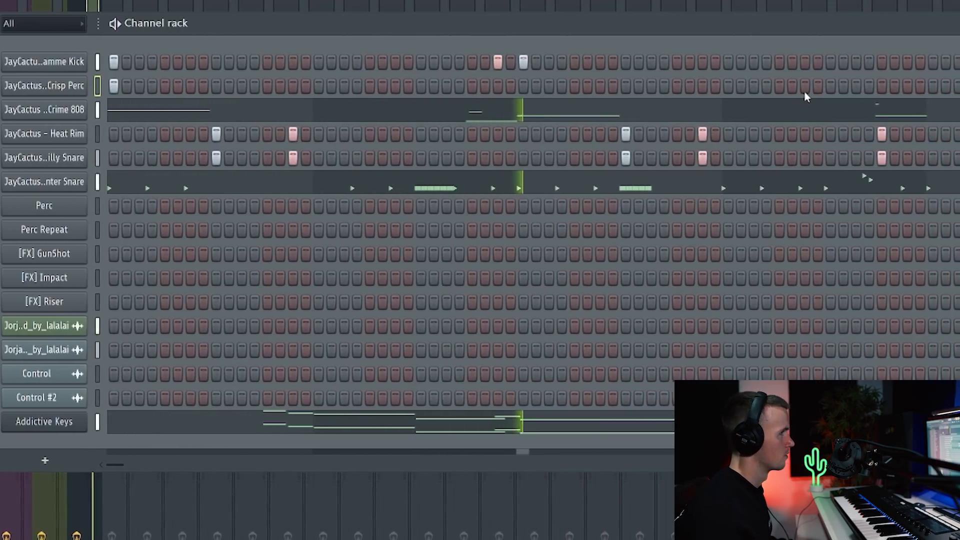
click(806, 86)
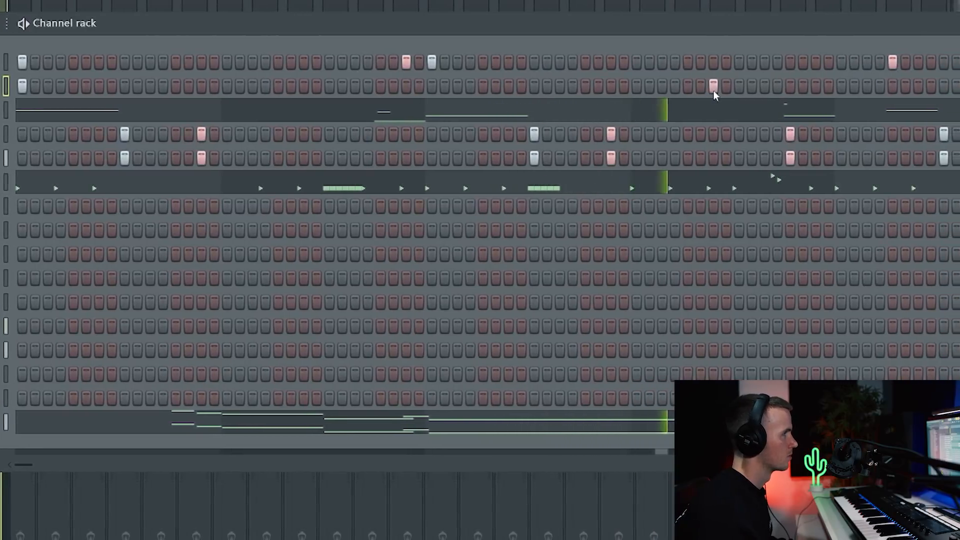
click(906, 86)
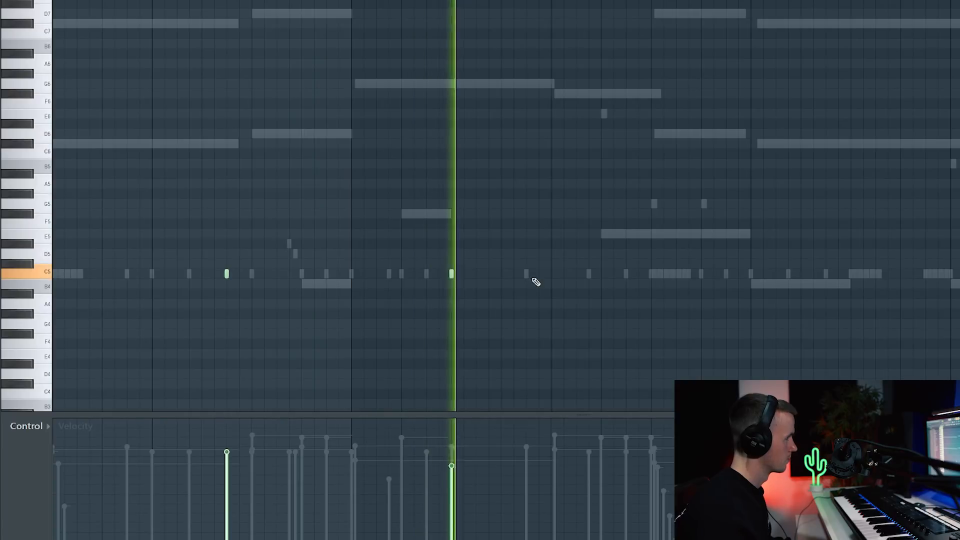
click(526, 274)
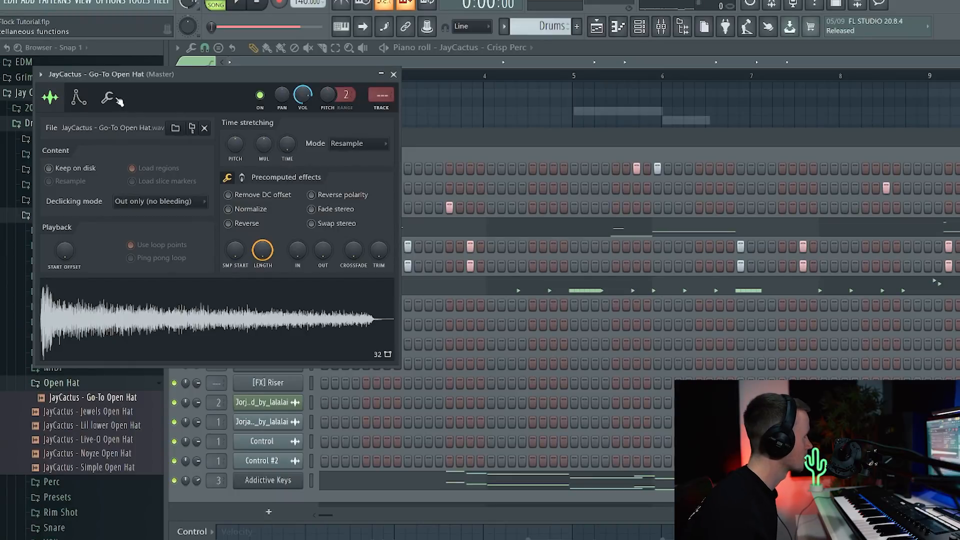
Step: Open the Go-To Open Hat's envelope settings and place a second, four-step open hat note on the second beat of bar 7
click(80, 99)
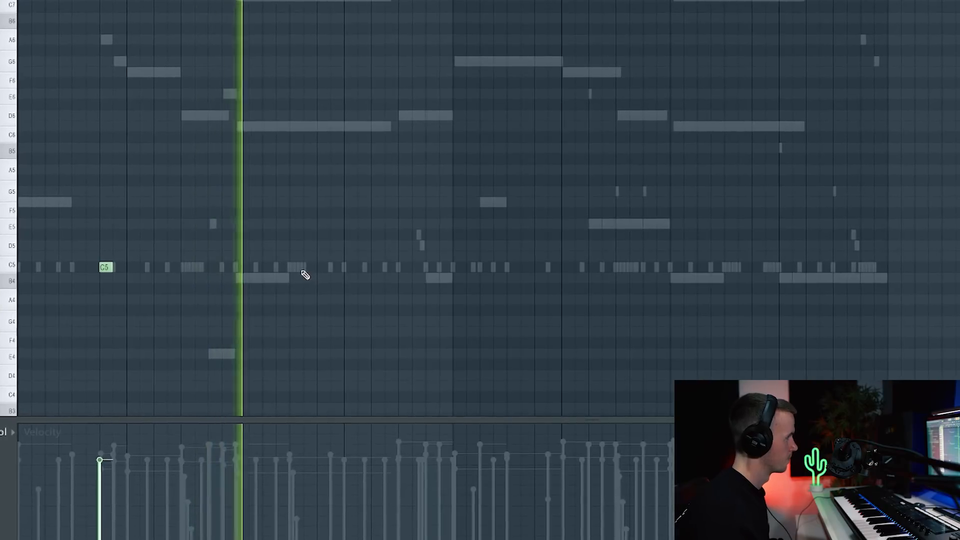
scroll(399, 277, up, 2)
click(398, 268)
drag(398, 267, 548, 265)
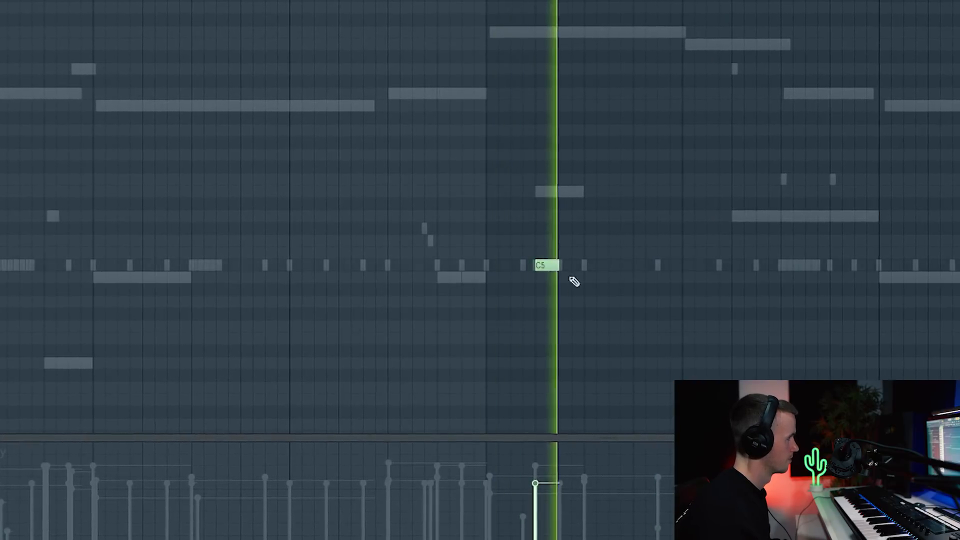
drag(560, 268, 592, 266)
scroll(581, 300, down, 3)
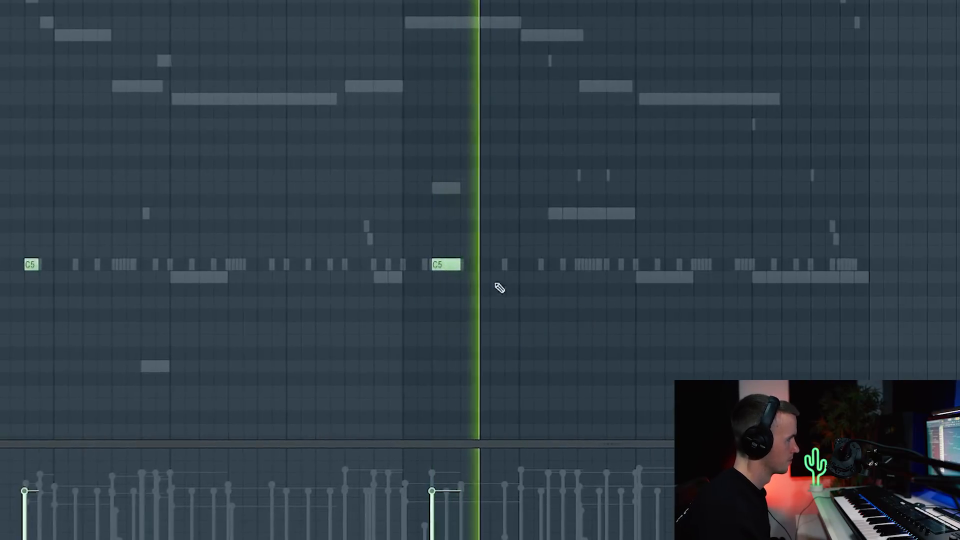
drag(450, 265, 690, 266)
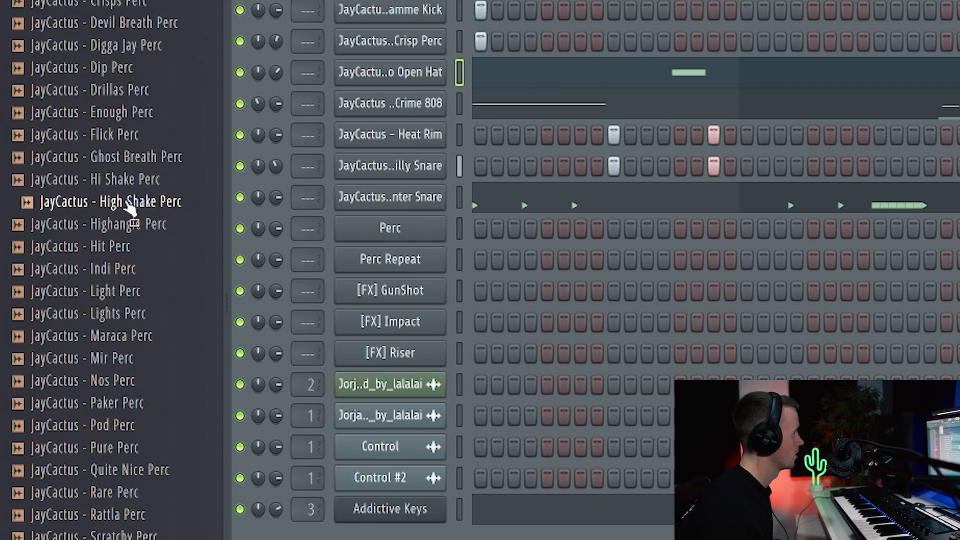
Step: Load High Shake Perc into a new channel, program hits on steps 7, 8, 22 and 35, and lower the step 8 velocity
drag(119, 206, 426, 213)
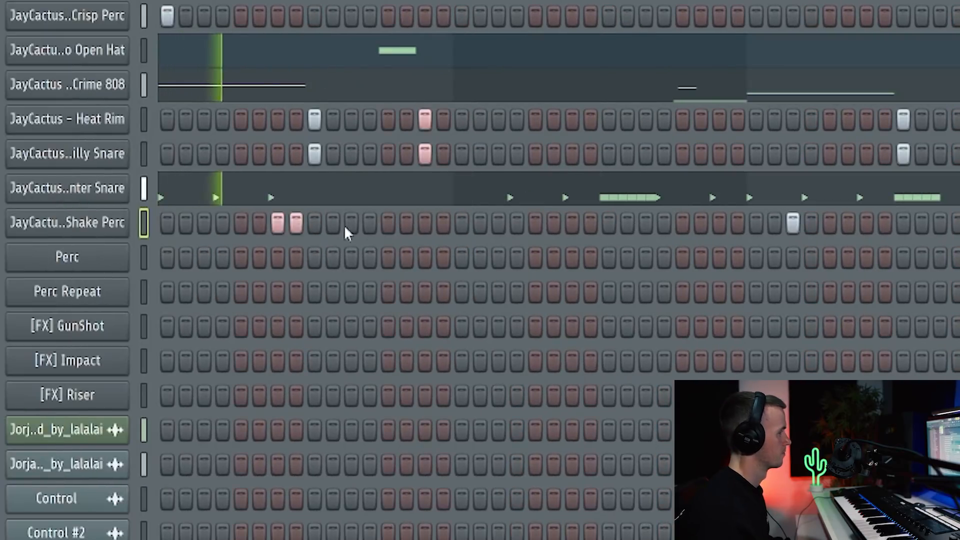
click(553, 229)
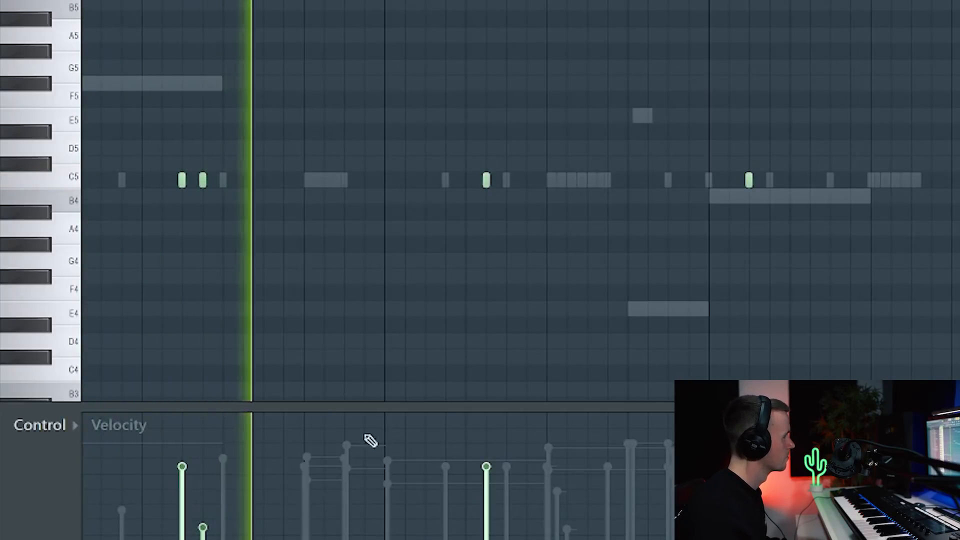
scroll(697, 343, down, 3)
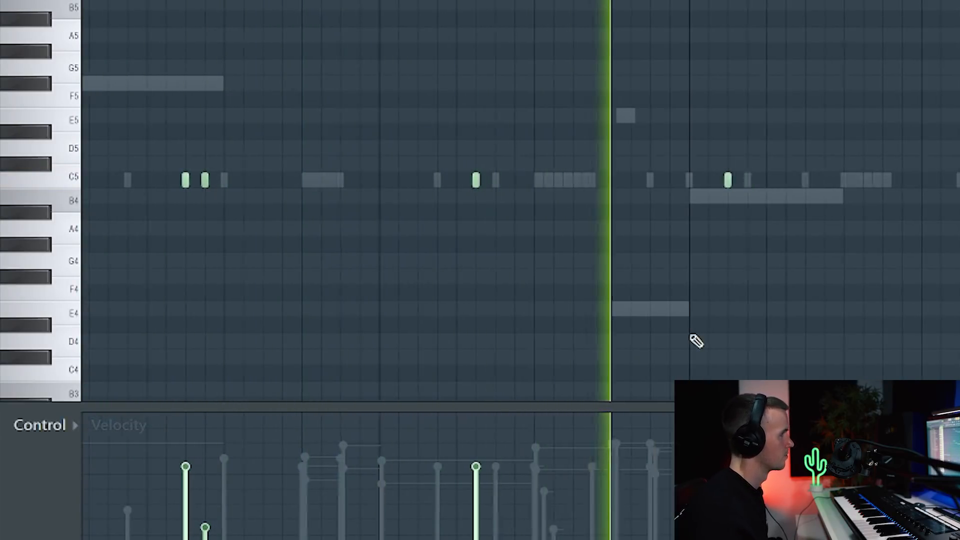
scroll(697, 343, up, 2)
scroll(520, 201, up, 3)
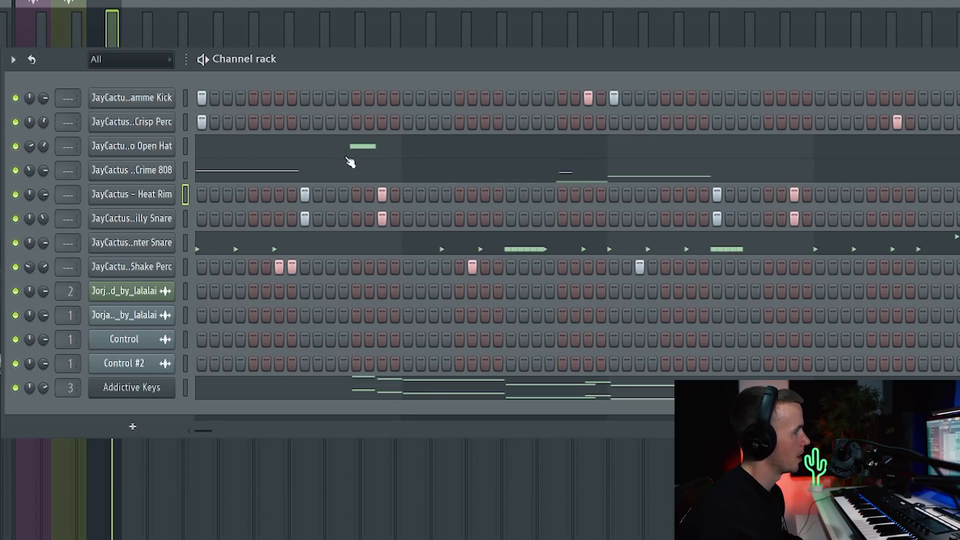
Step: Review the complete Drums pattern in the channel rack and the full song arrangement in the playlist
drag(206, 420, 249, 420)
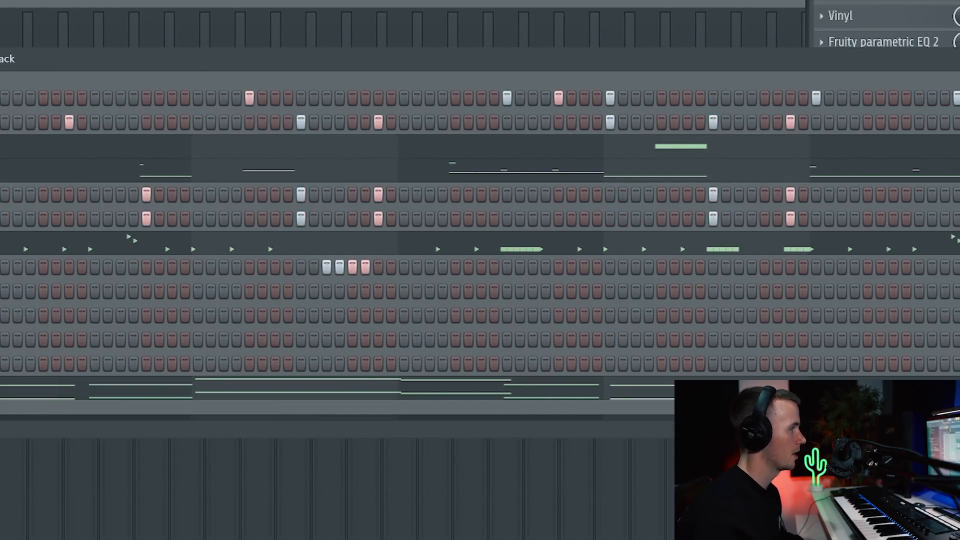
drag(1, 431, 0, 431)
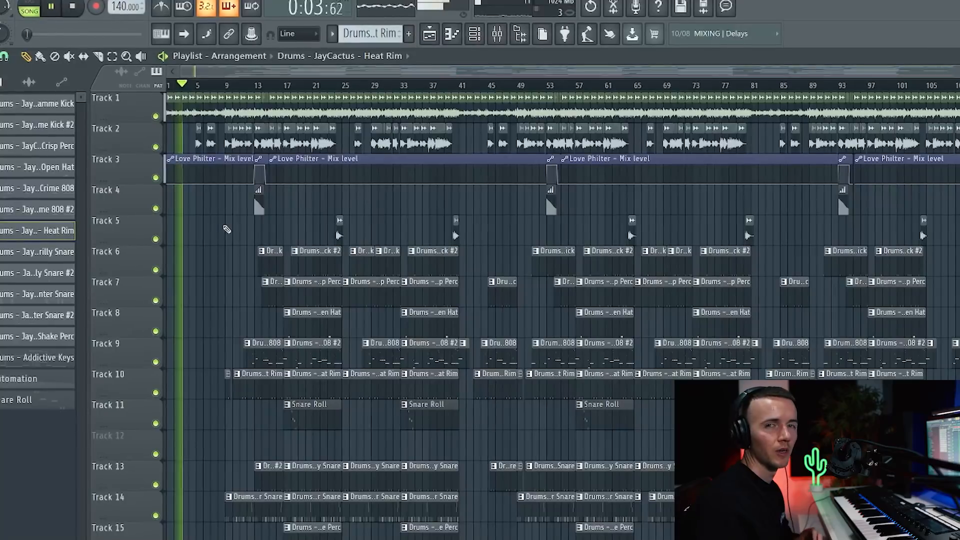
scroll(200, 223, up, 3)
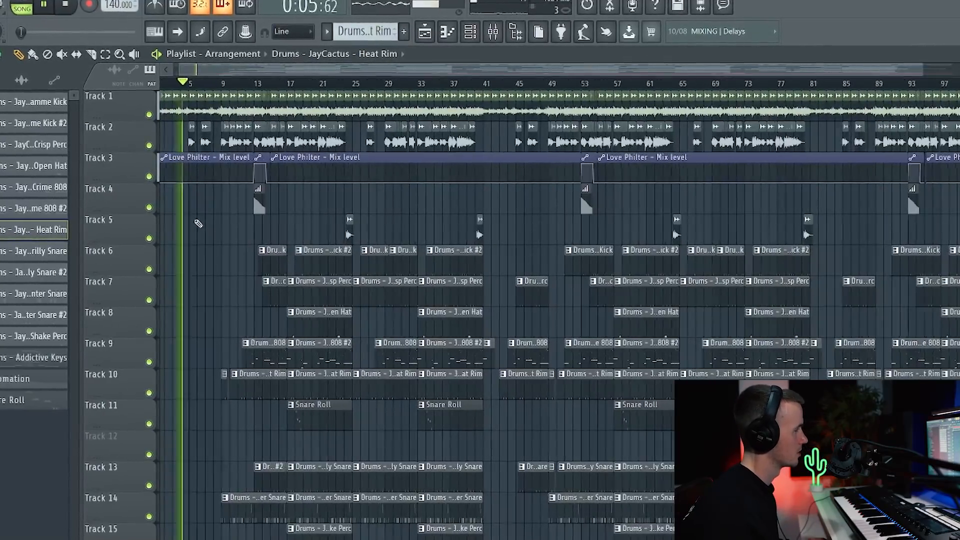
Step: Follow the song's playback in the playlist, examining the vocal chops, automation, 808 and drum clip layout around bars 9 to 25 and 41 to 65
scroll(196, 223, up, 1)
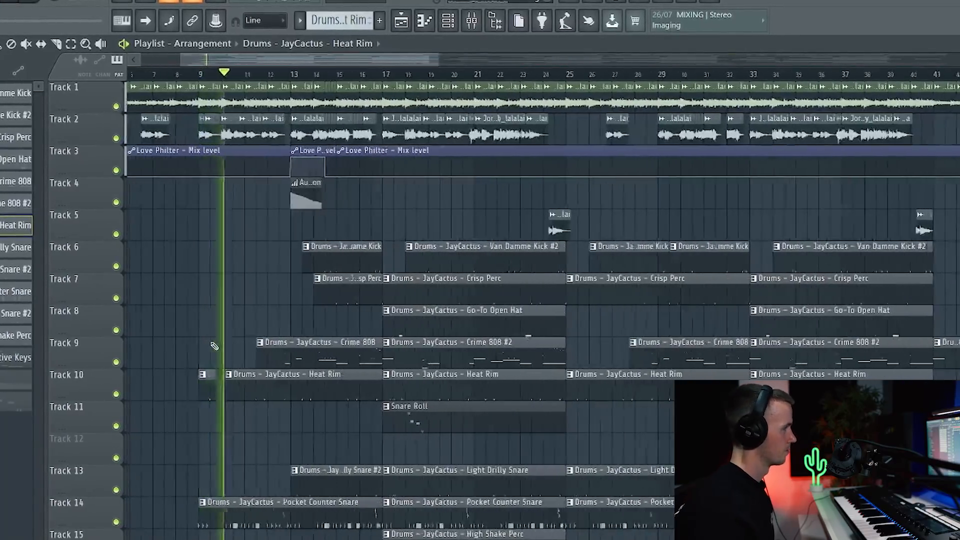
scroll(214, 346, up, 1)
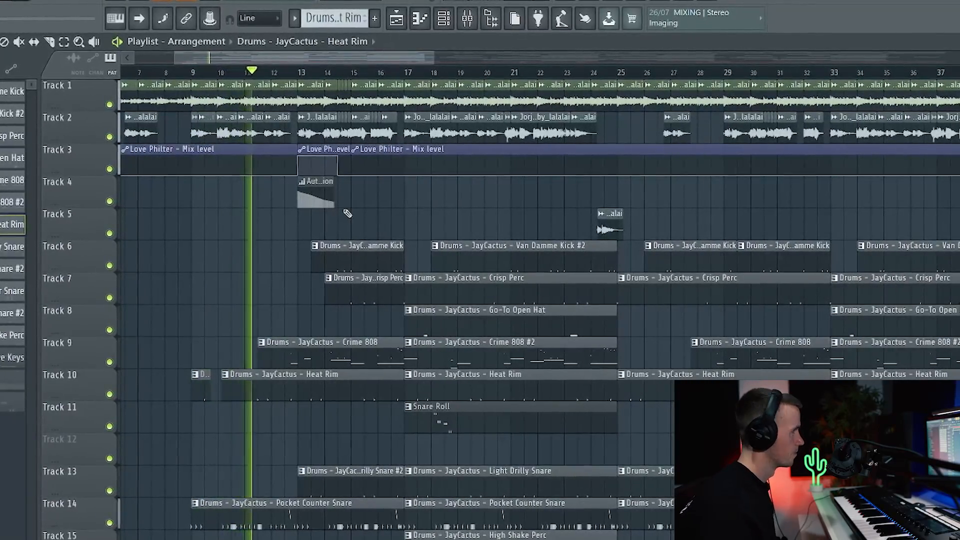
scroll(350, 210, up, 2)
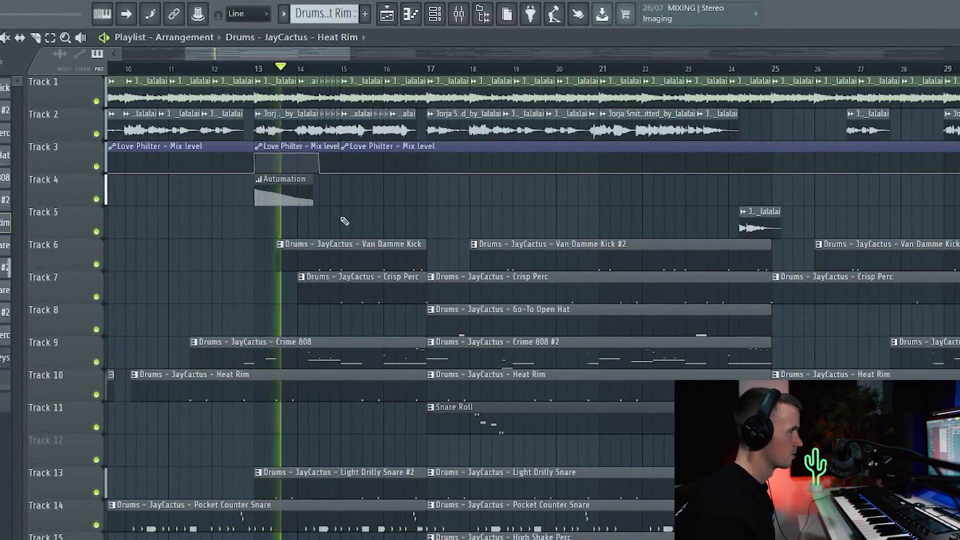
scroll(344, 222, up, 1)
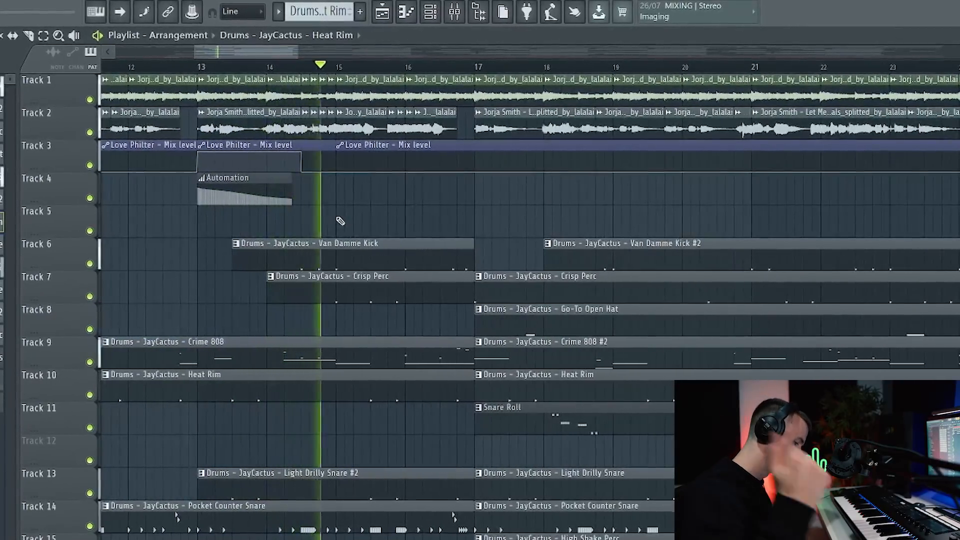
scroll(336, 220, down, 3)
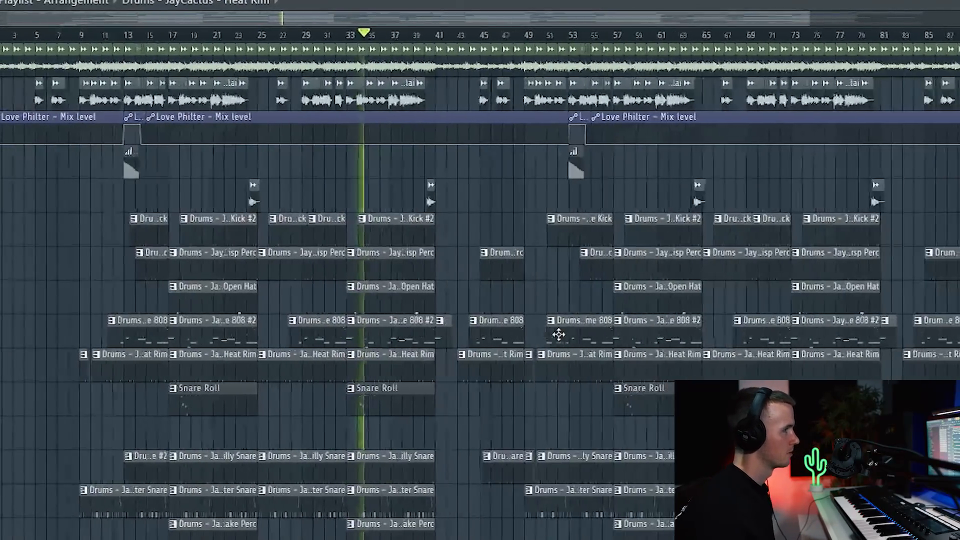
scroll(559, 335, down, 1)
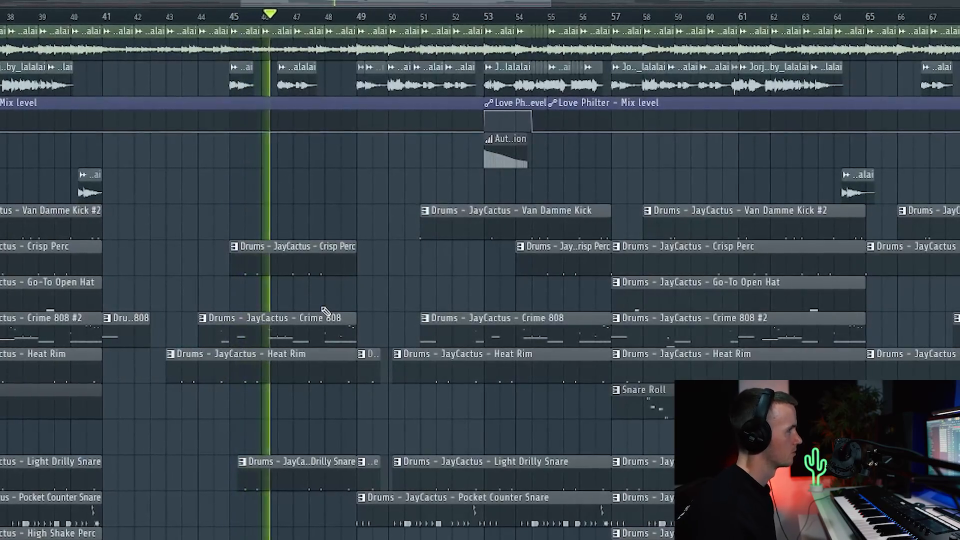
scroll(326, 312, down, 2)
scroll(562, 309, up, 2)
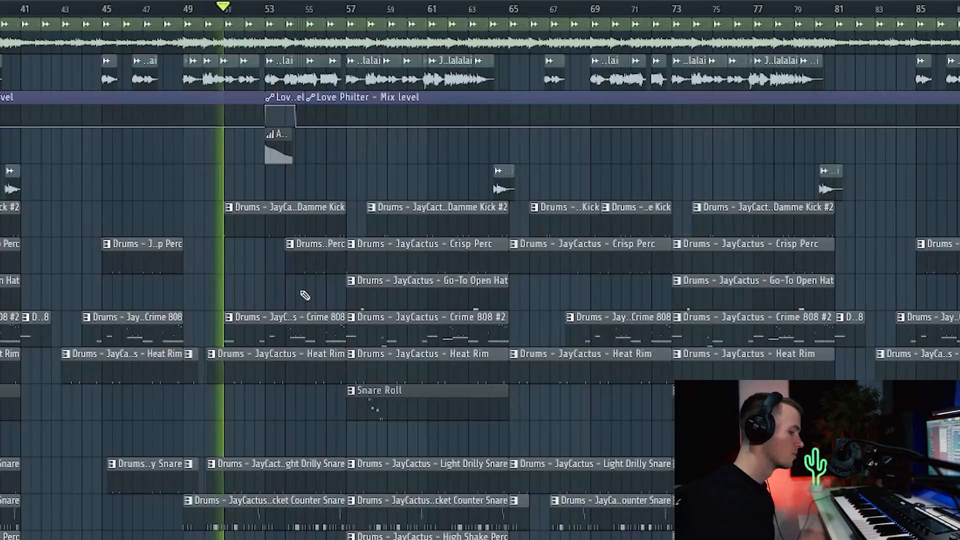
scroll(323, 290, up, 3)
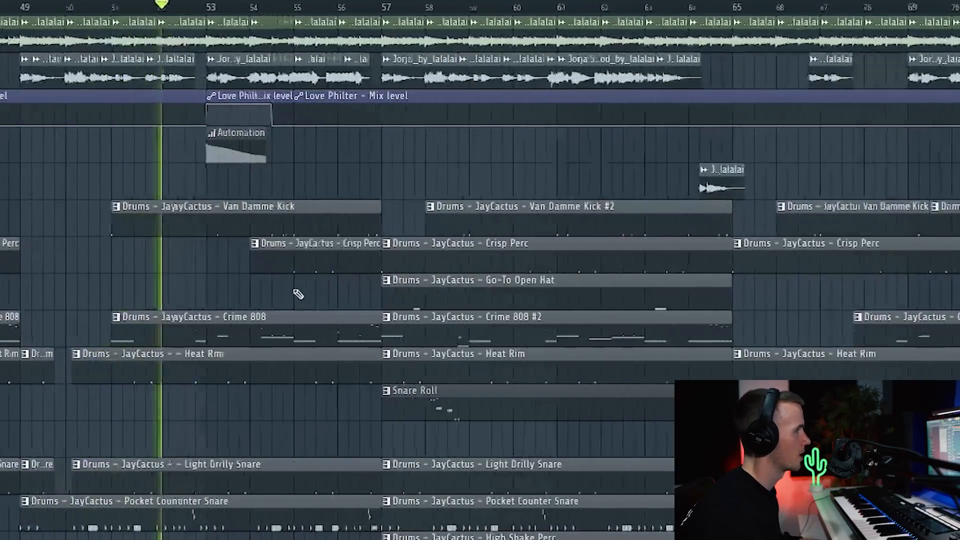